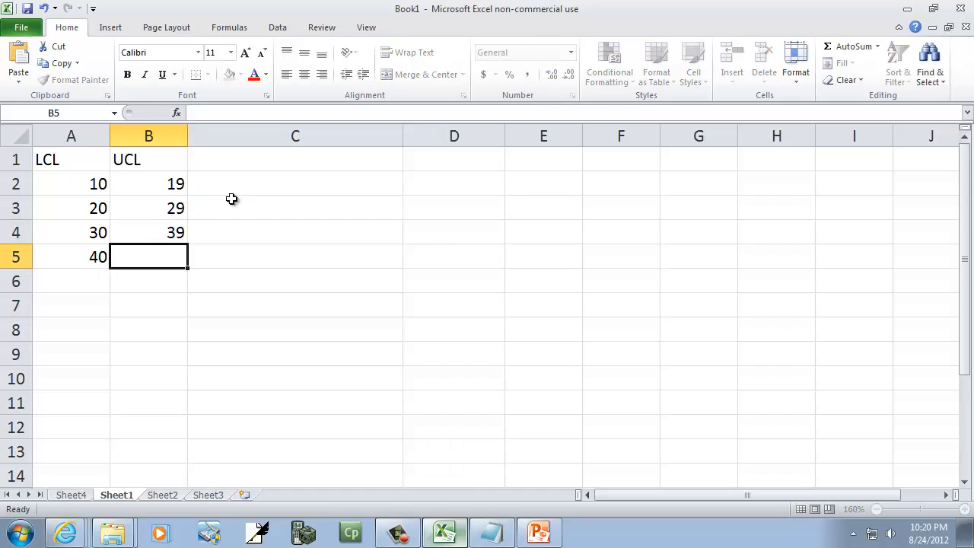
# Enter 49 as the UCL value in B5 and head column C with Freq in C1.
pyautogui.write('49')
pyautogui.press('Tab')
pyautogui.press('Up')
pyautogui.press('Up')
pyautogui.press('Up')
pyautogui.press('Up')
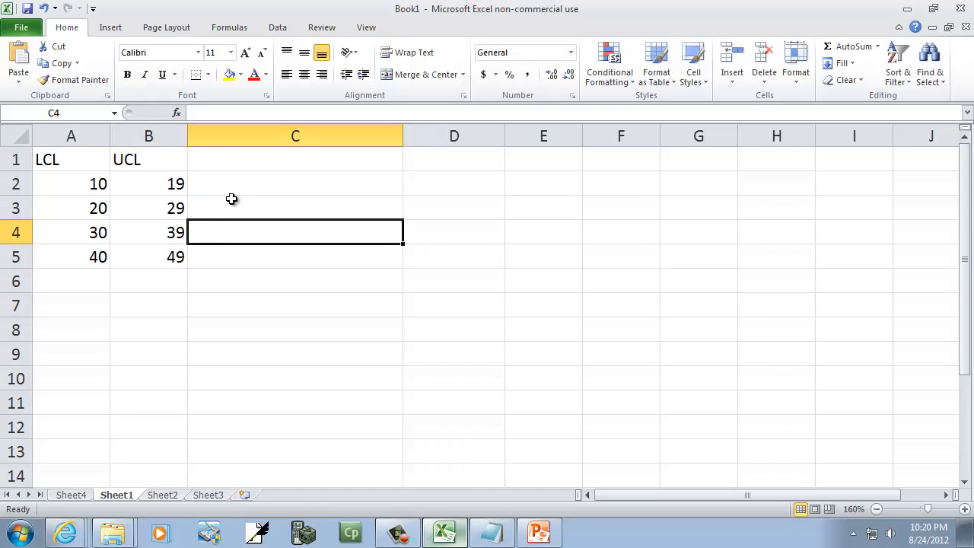
pyautogui.write('Freq')
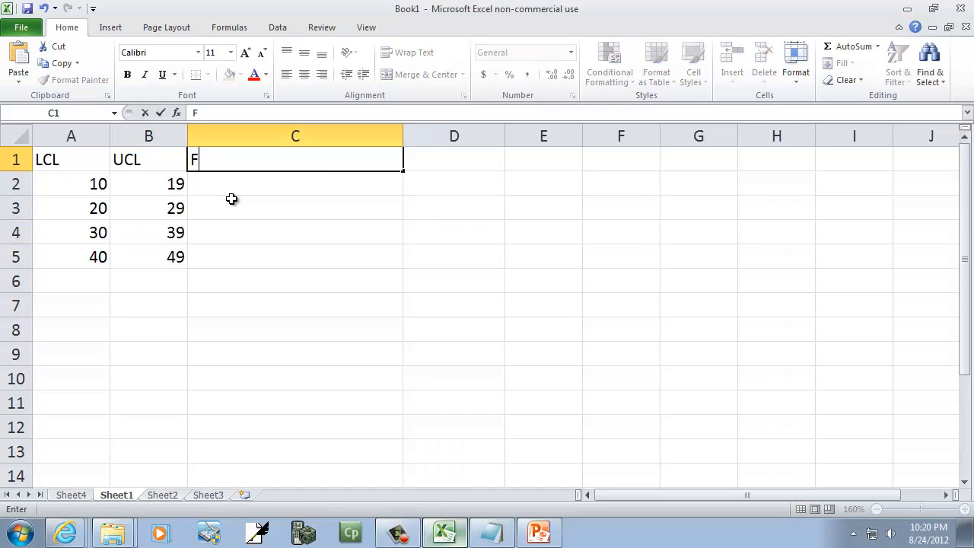
pyautogui.press('Return')
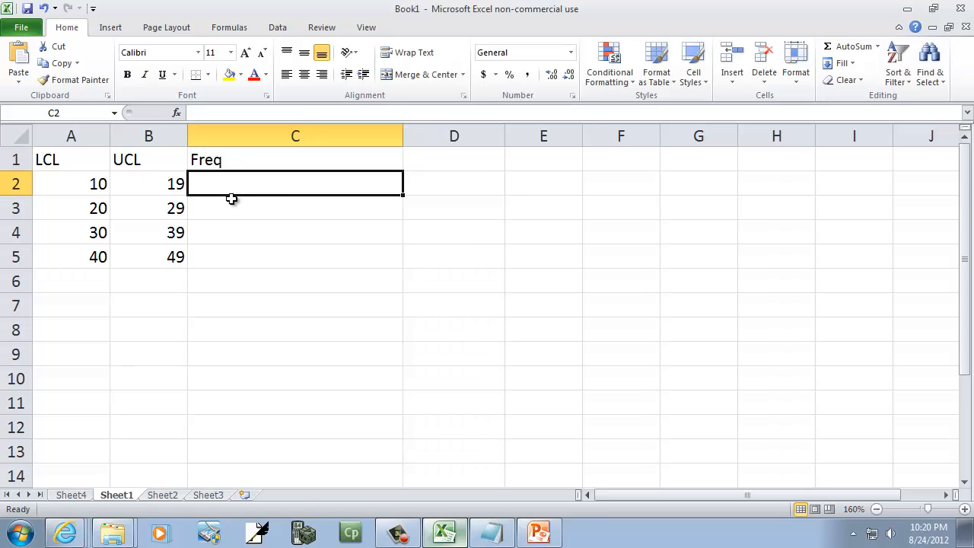
# Enter the class frequencies 2, 15, 3 and 1 in C2 through C5.
pyautogui.write('2')
pyautogui.press('Return')
pyautogui.write('15')
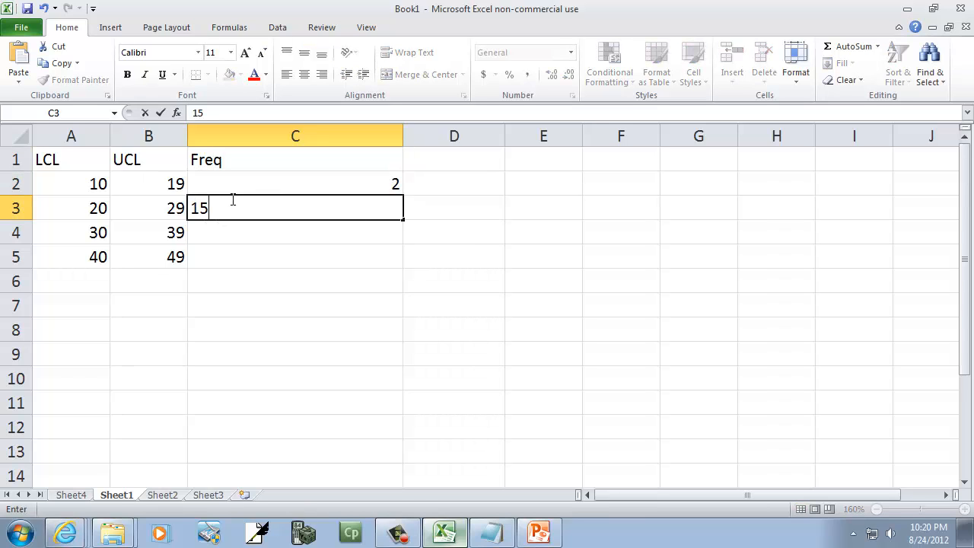
pyautogui.press('Return')
pyautogui.write('3')
pyautogui.press('Return')
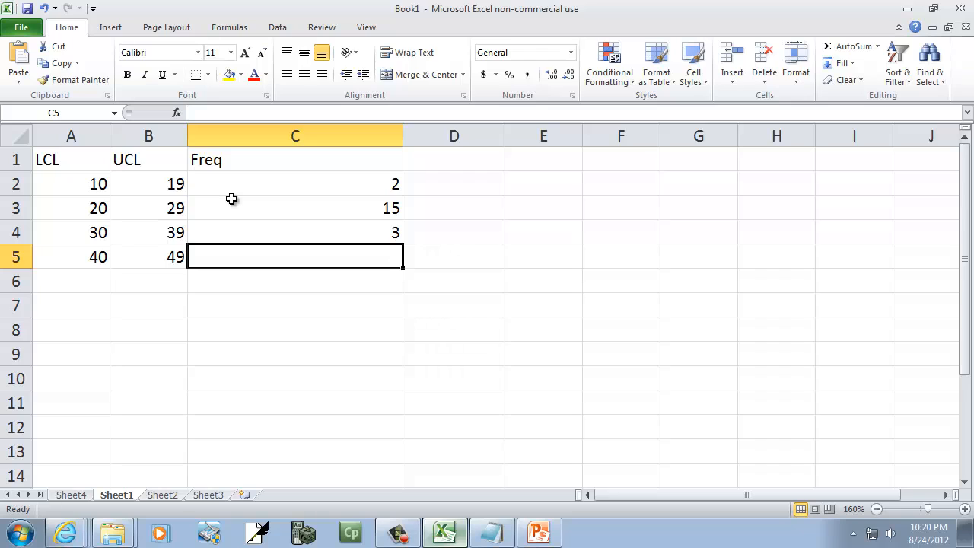
pyautogui.write('1')
pyautogui.press('Return')
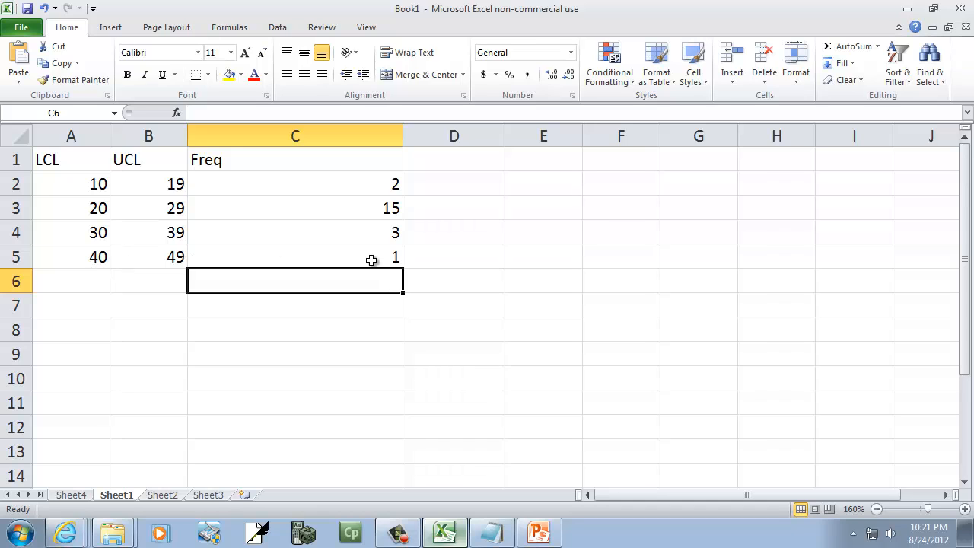
# Consult the mean formula slide in PowerPoint, and back in Excel change the C1 heading to Freq (f).
pyautogui.hotkey('alt', 'Tab')
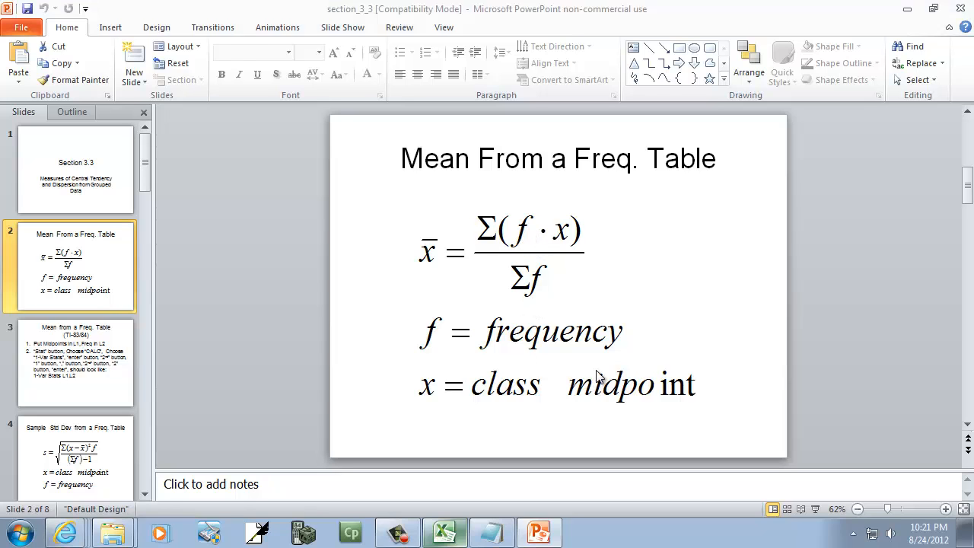
pyautogui.hotkey('alt', 'Tab')
pyautogui.hotkey('alt', 'Tab')
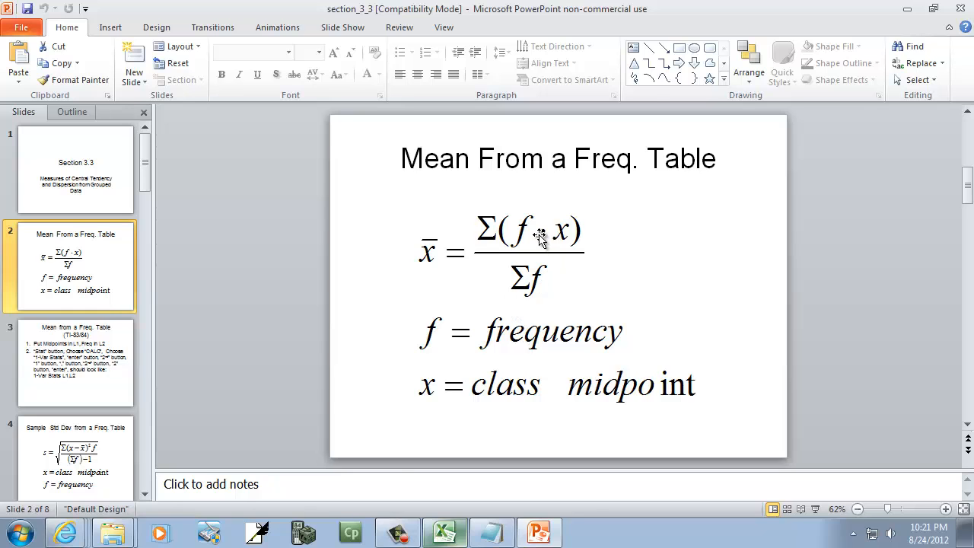
pyautogui.hotkey('alt', 'Tab')
pyautogui.click(301, 160)
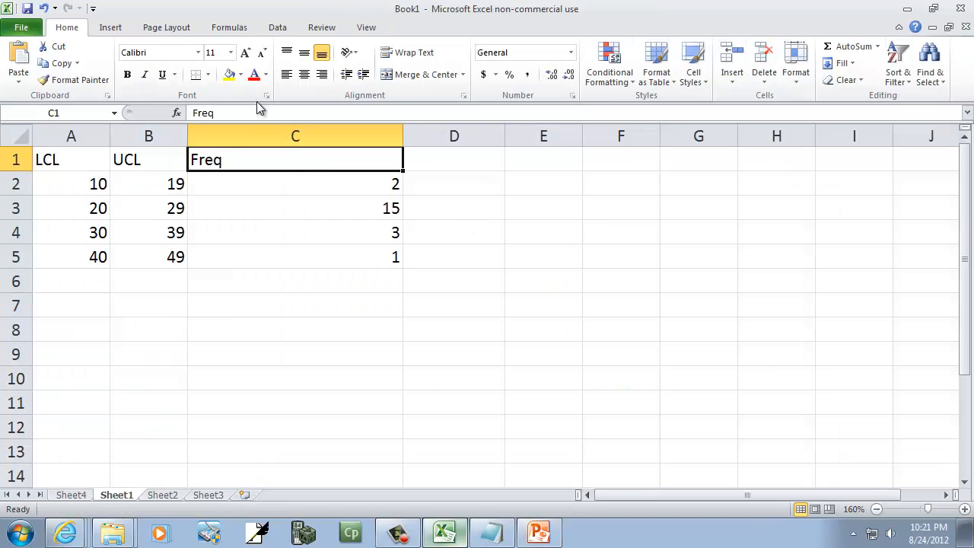
pyautogui.click(276, 114)
pyautogui.write('(f')
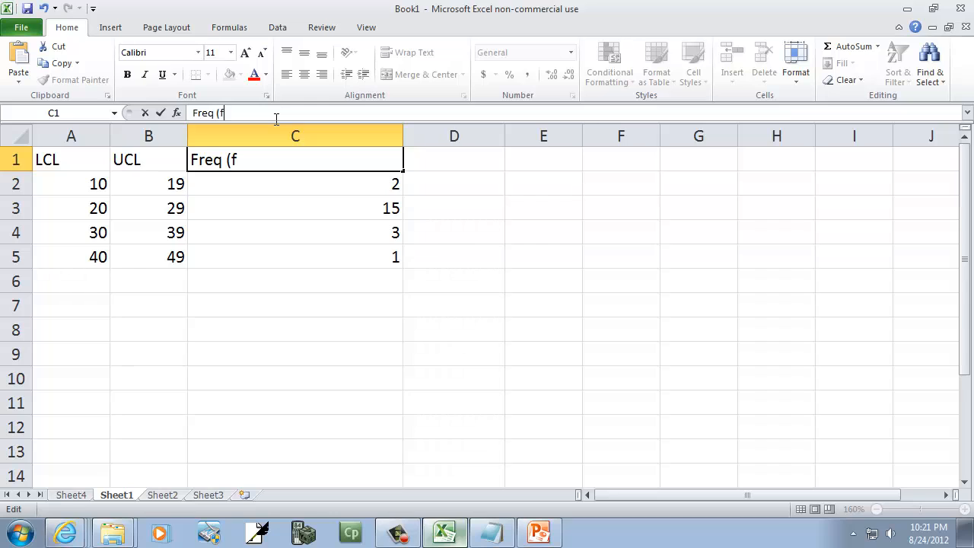
pyautogui.press('Return')
# Head column D with Midpoint (x) in D1, checking the midpoint symbol on the PowerPoint slide.
pyautogui.press('Up')
pyautogui.press('Right')
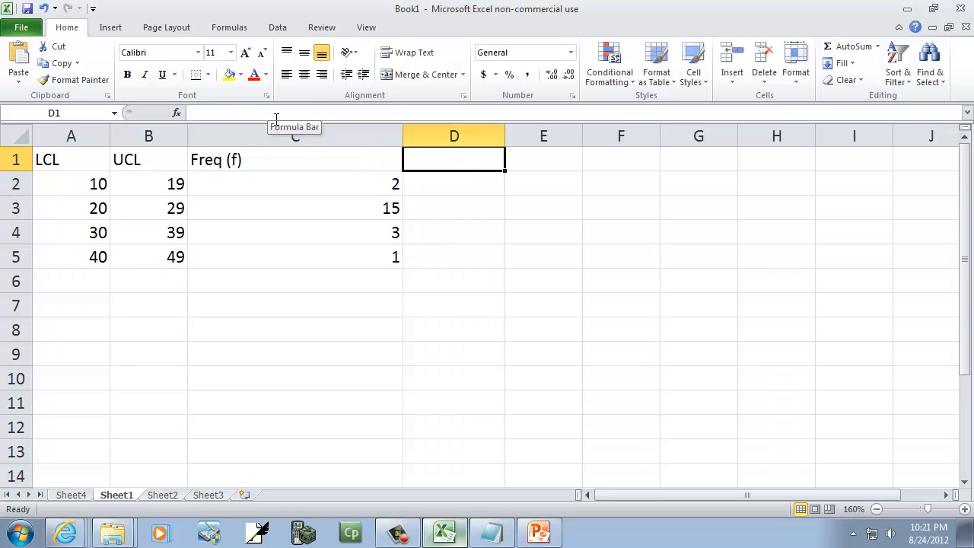
pyautogui.write('Midpoint (')
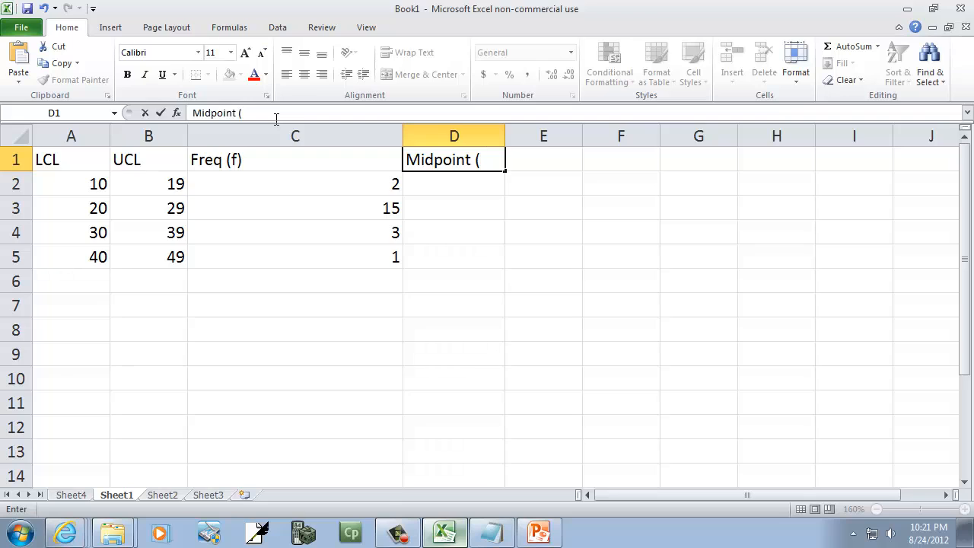
pyautogui.hotkey('alt', 'Tab')
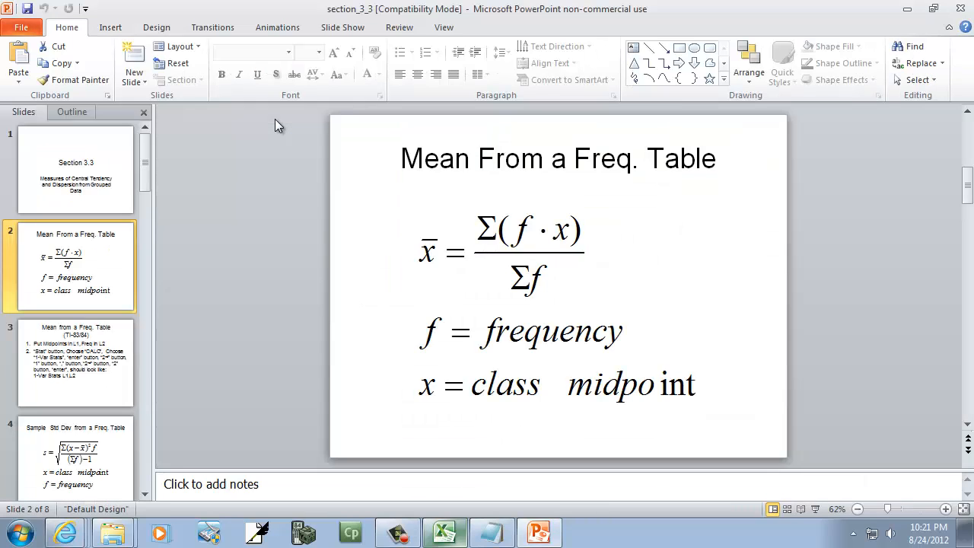
pyautogui.hotkey('alt', 'Tab')
pyautogui.write('x')
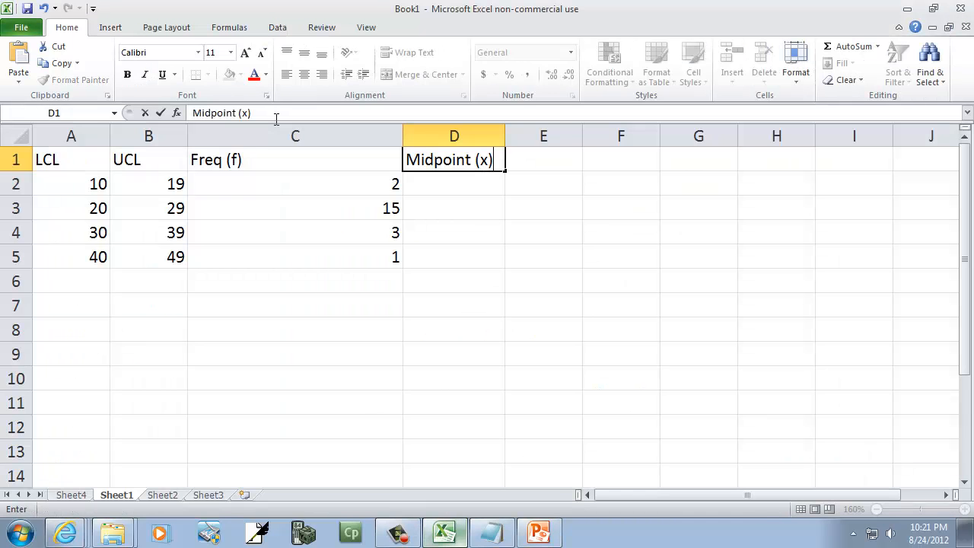
pyautogui.press('Return')
# Enter the midpoint formula =(A2+A3)/2 in D2 and fill it down through D5.
pyautogui.write('=')
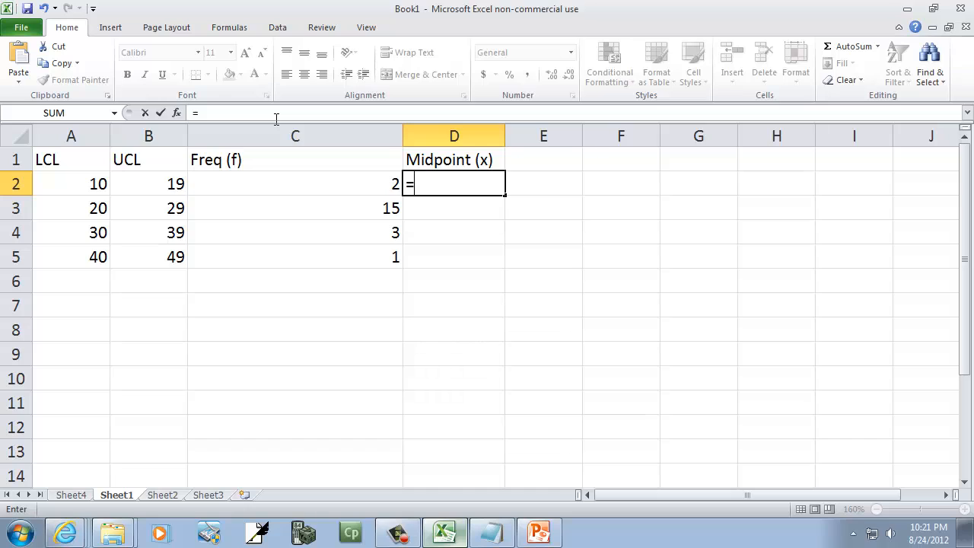
pyautogui.write('(A2')
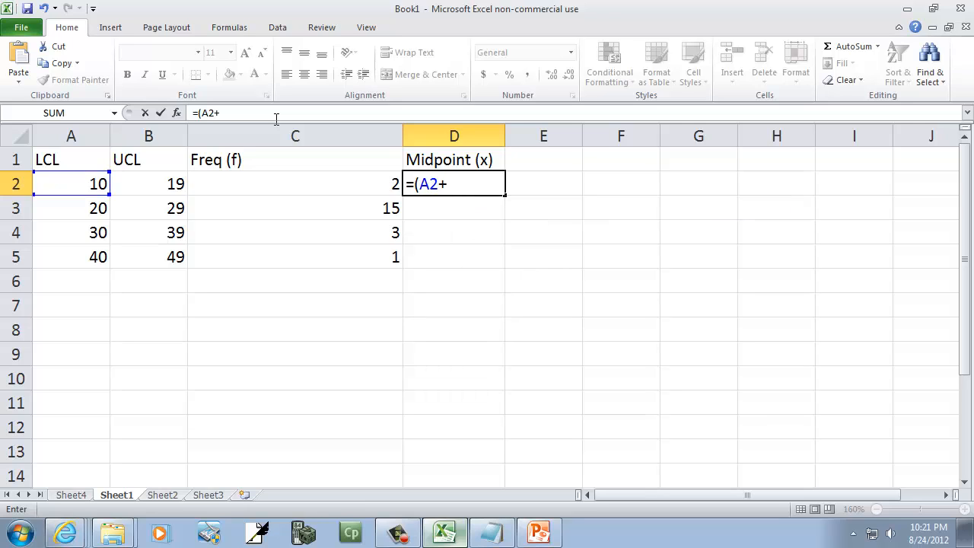
pyautogui.write('+A3)/2')
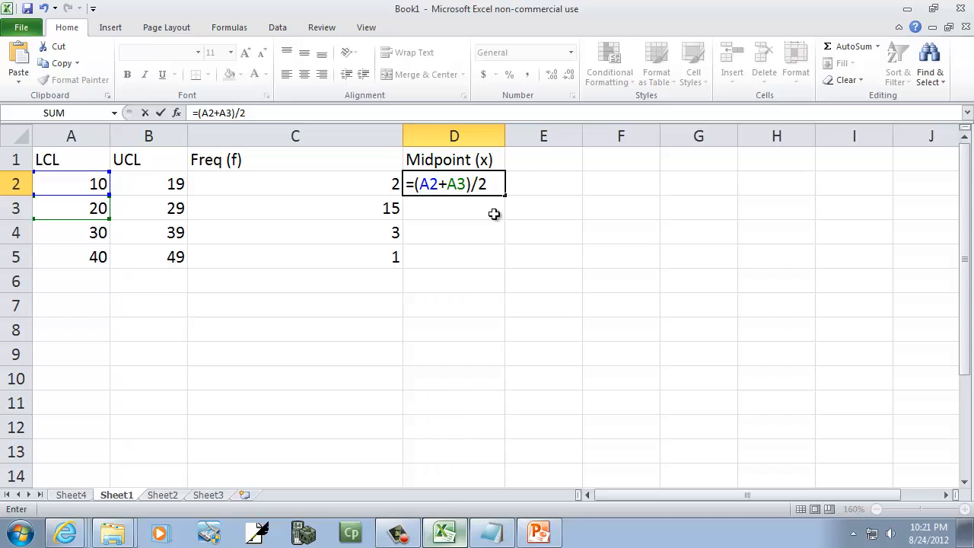
pyautogui.press('Return')
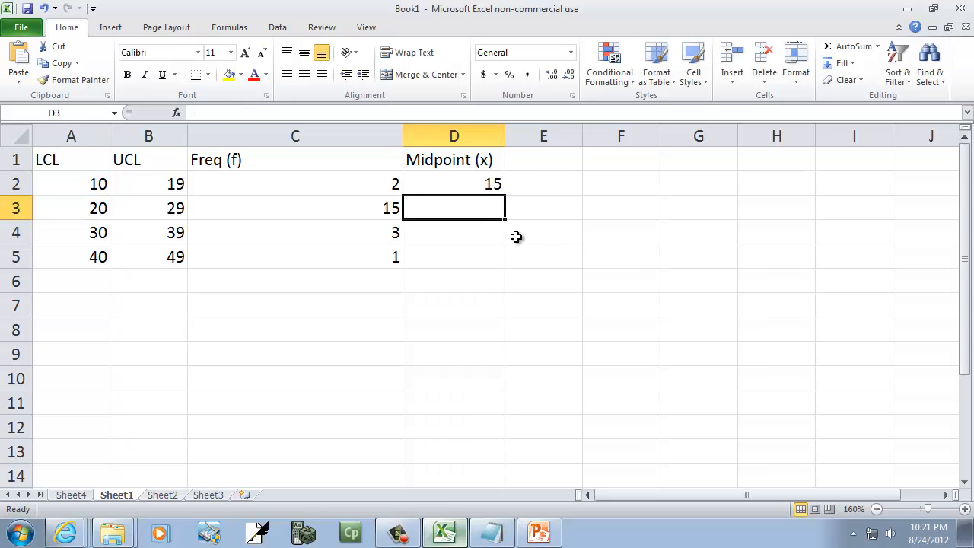
pyautogui.press('Up')
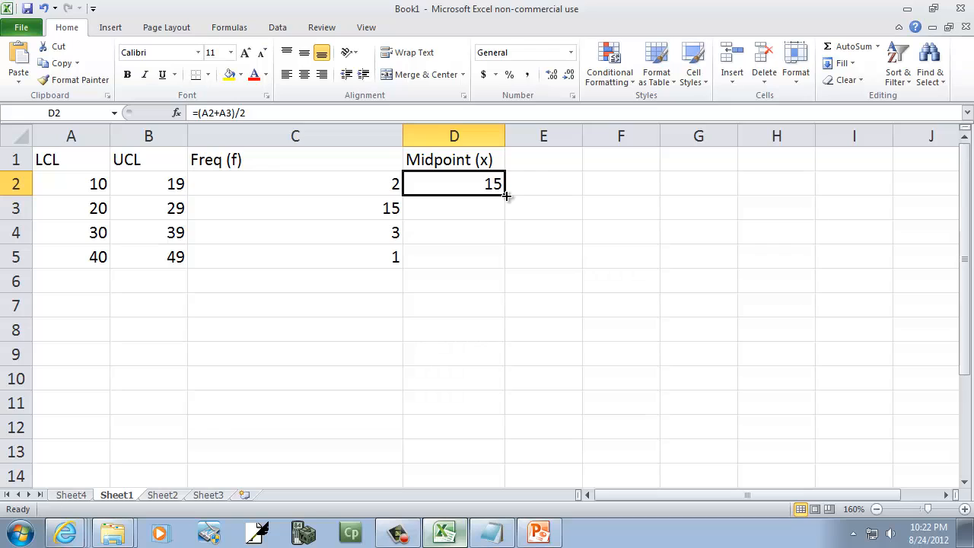
pyautogui.moveTo(505, 195); pyautogui.dragTo(500, 266)
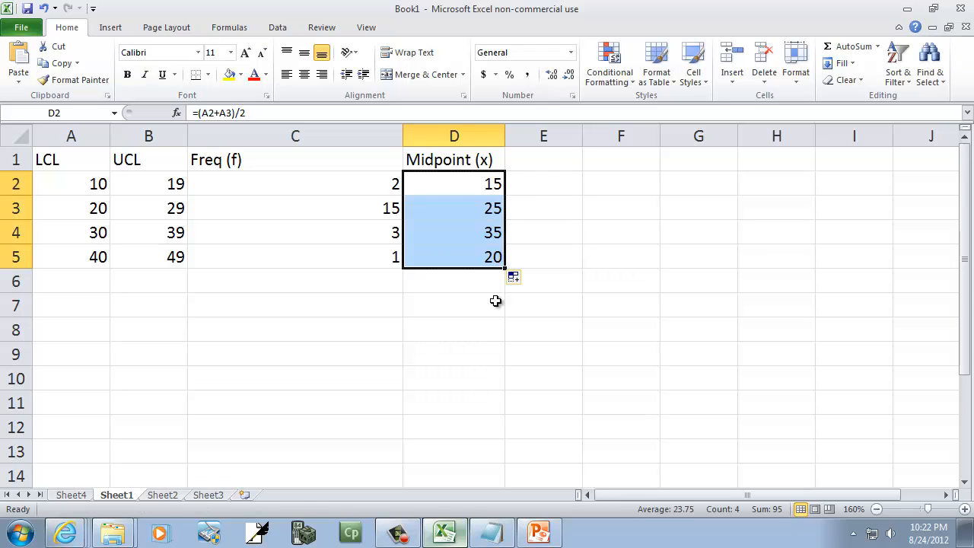
# Check the midpoint formula in D5 and enter 50 in A6 as the additional lower class limit it references.
pyautogui.click(486, 255)
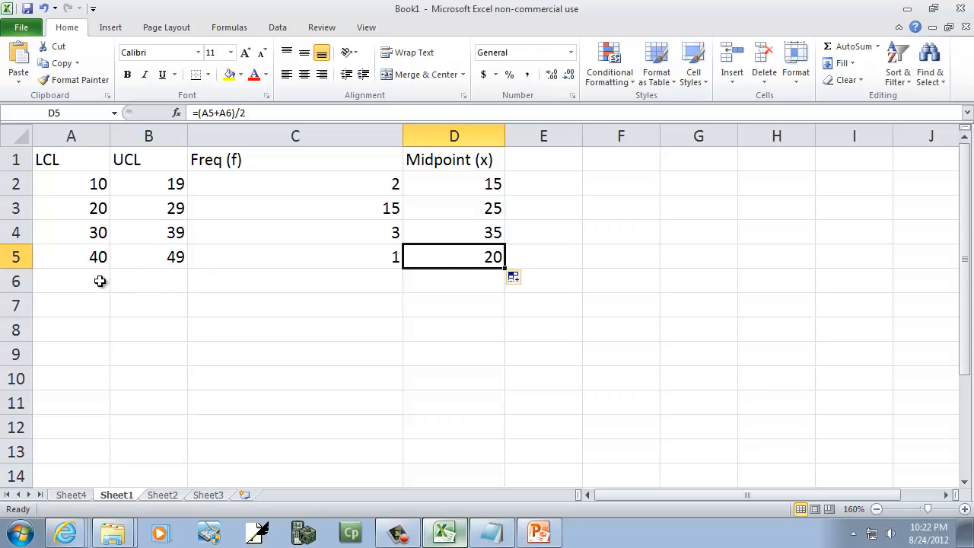
pyautogui.click(100, 280)
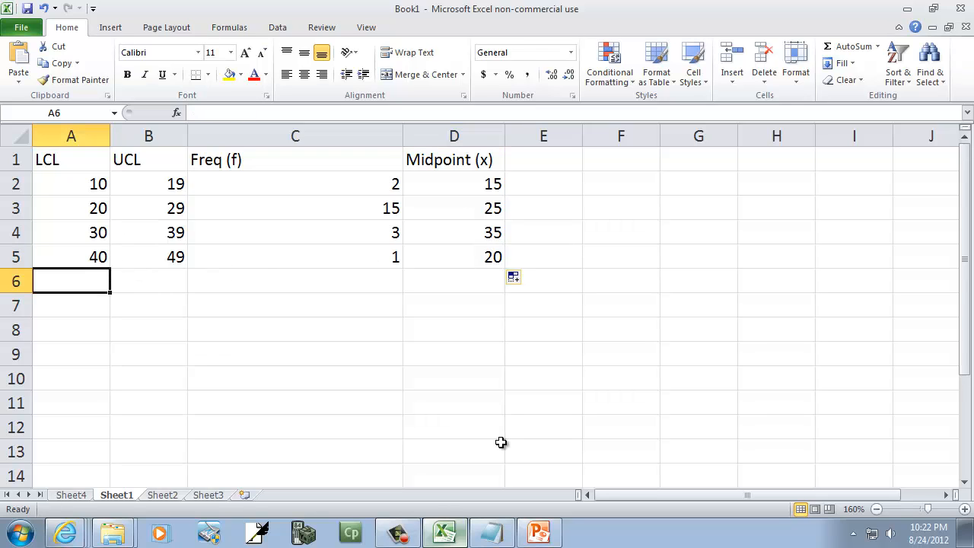
pyautogui.write('50')
pyautogui.press('Tab')
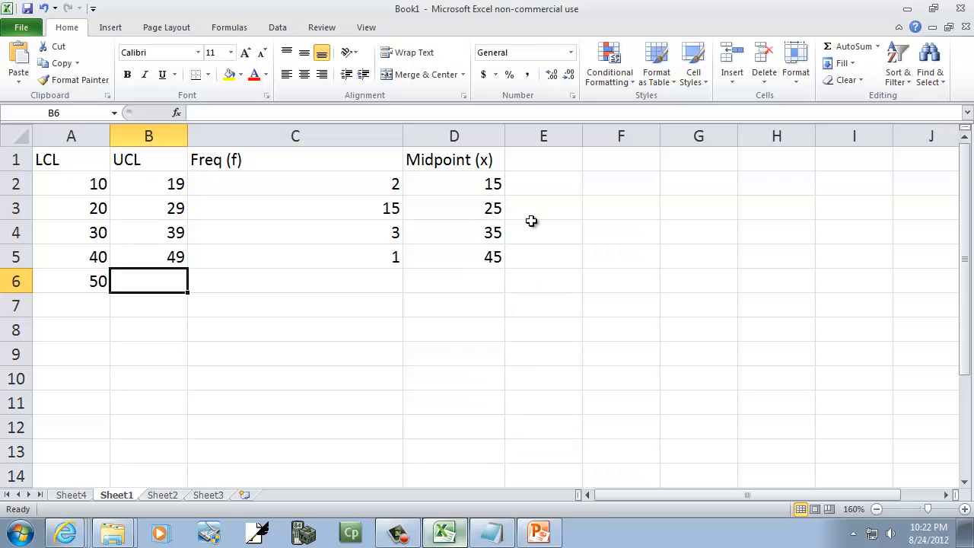
# Check the product term in the PowerPoint mean formula and, in Excel, head column E with (f)(x) in E1.
pyautogui.hotkey('alt', 'Tab')
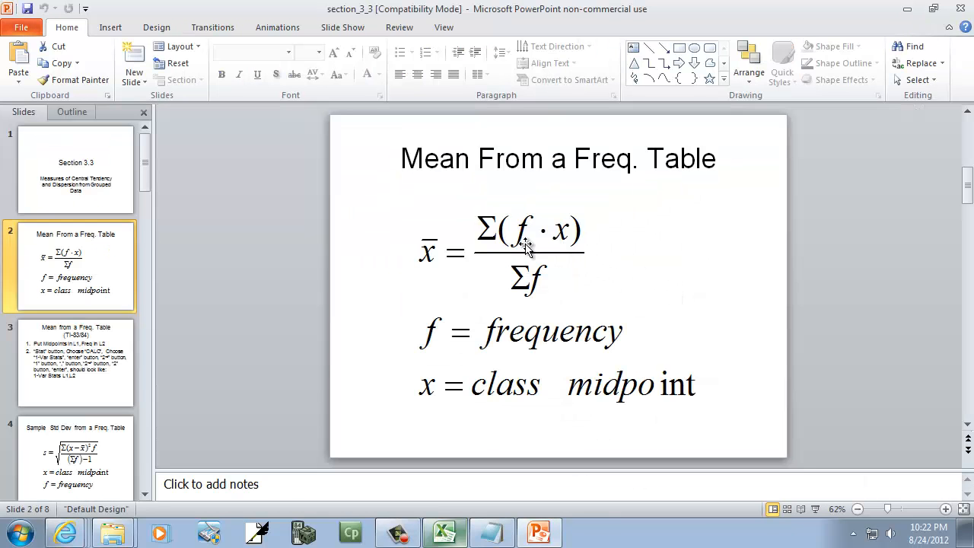
pyautogui.hotkey('alt', 'Tab')
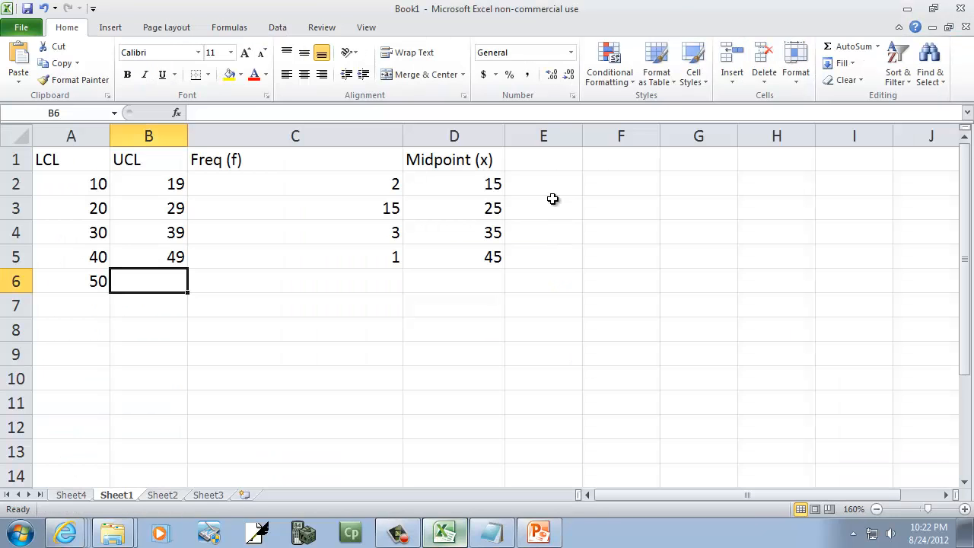
pyautogui.click(550, 158)
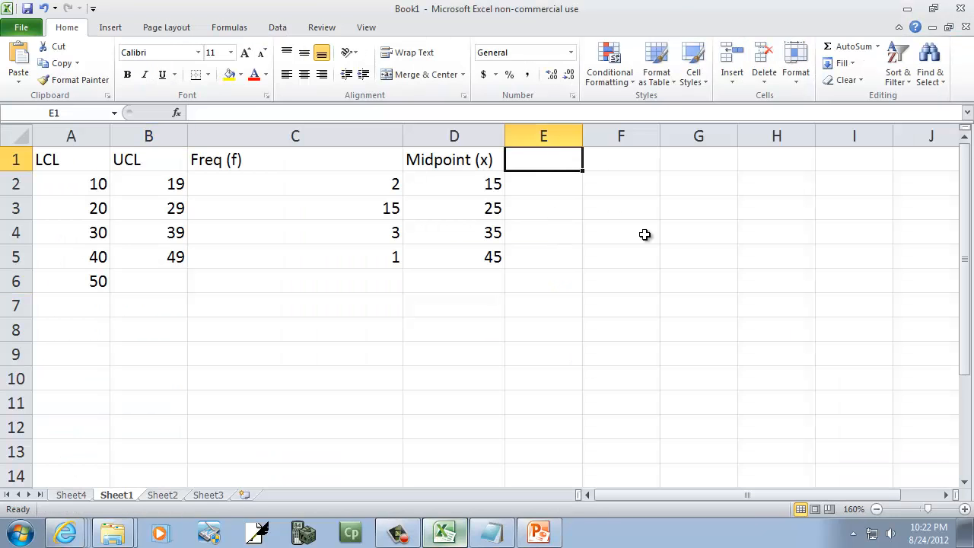
pyautogui.write('(f)(x')
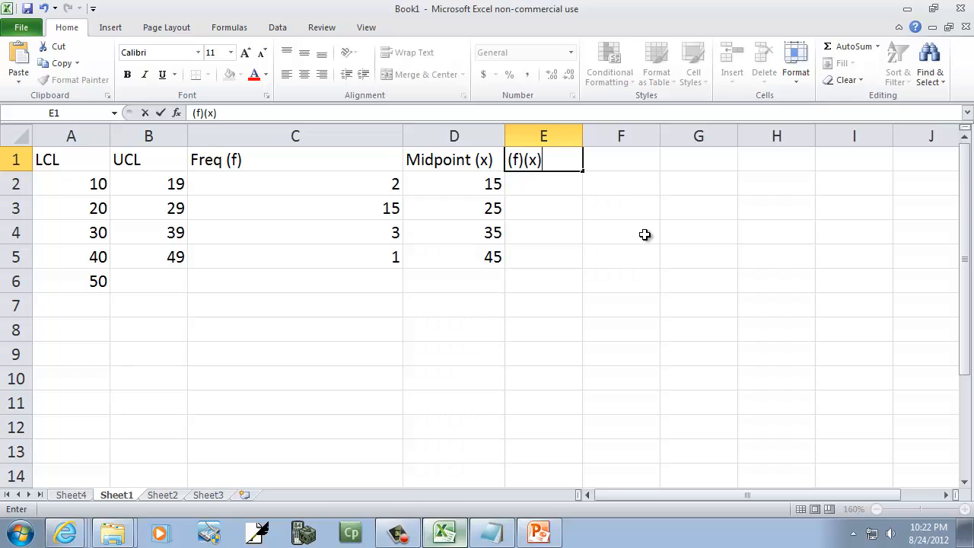
pyautogui.press('Return')
# Enter the product formula =C2*D2 in E2 and fill it down through E5.
pyautogui.write('=')
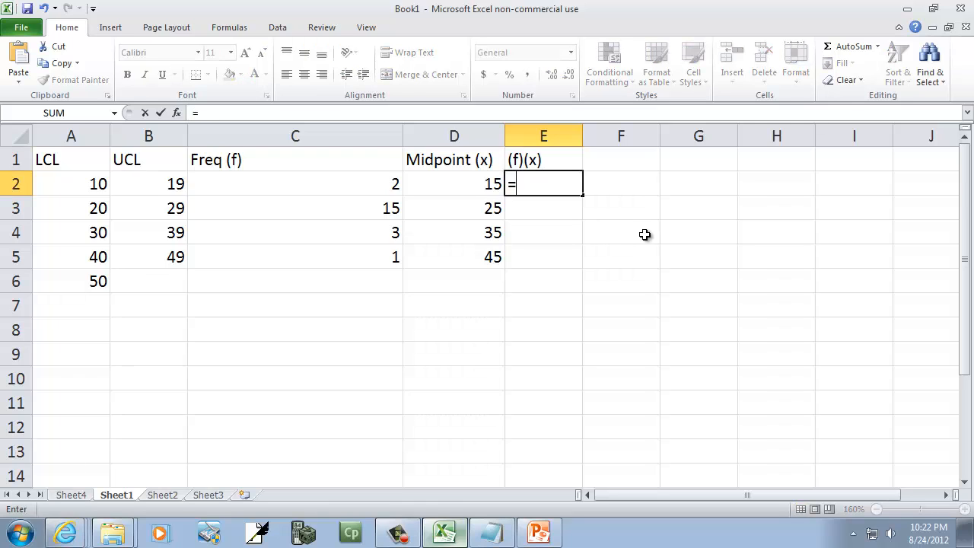
pyautogui.write('C2')
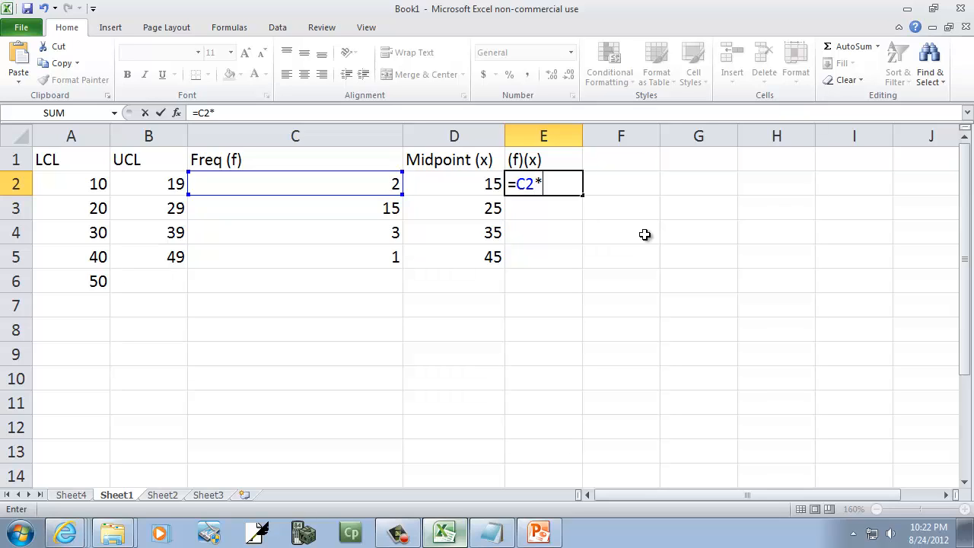
pyautogui.write('*D2')
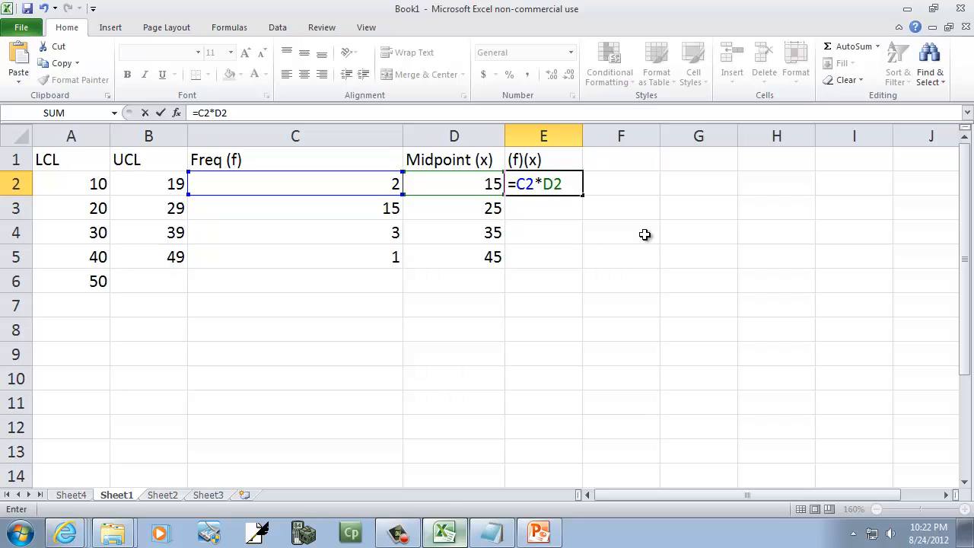
pyautogui.press('Return')
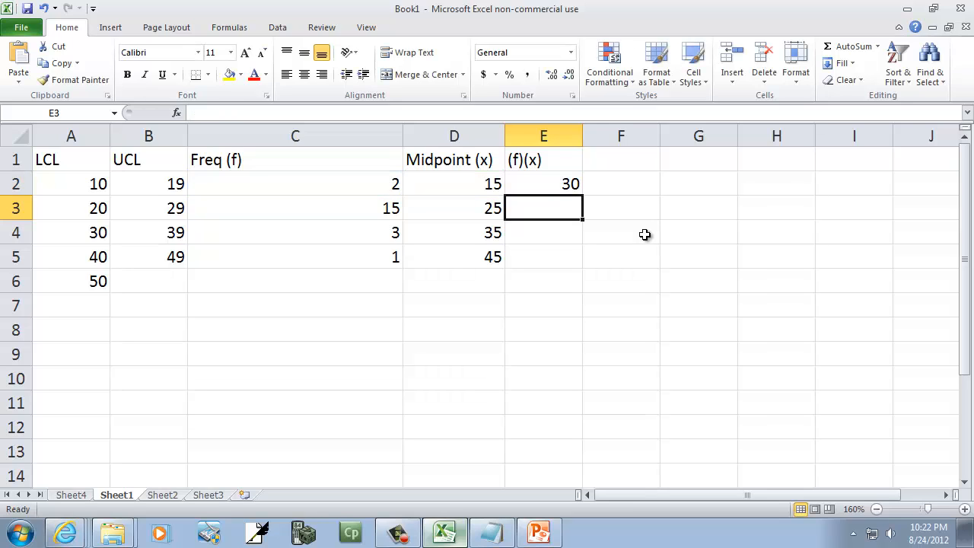
pyautogui.click(566, 181)
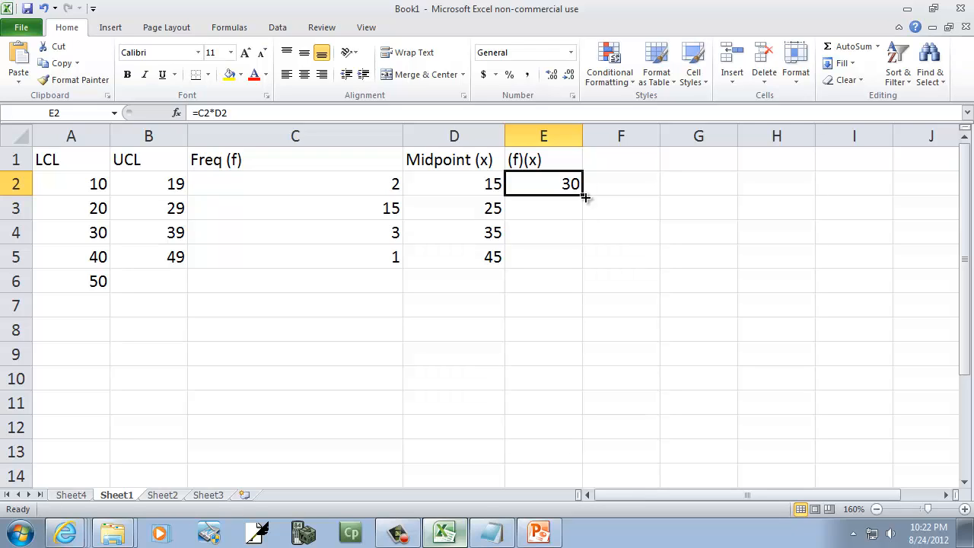
pyautogui.moveTo(584, 197); pyautogui.dragTo(567, 265)
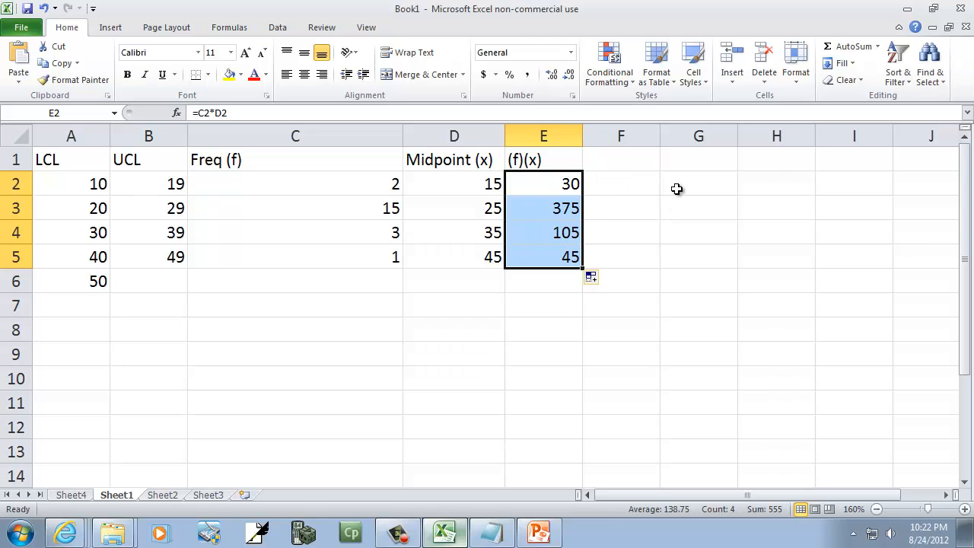
# Check the numerator of the mean formula in PowerPoint and, in Excel, total the products in E6 with =SUM(E2:E5).
pyautogui.hotkey('alt', 'Tab')
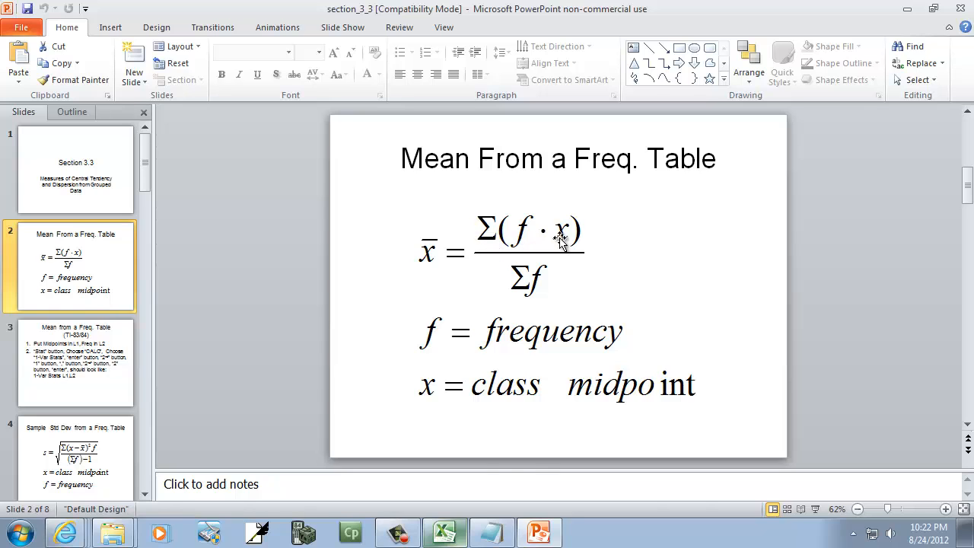
pyautogui.hotkey('alt', 'Tab')
pyautogui.click(551, 280)
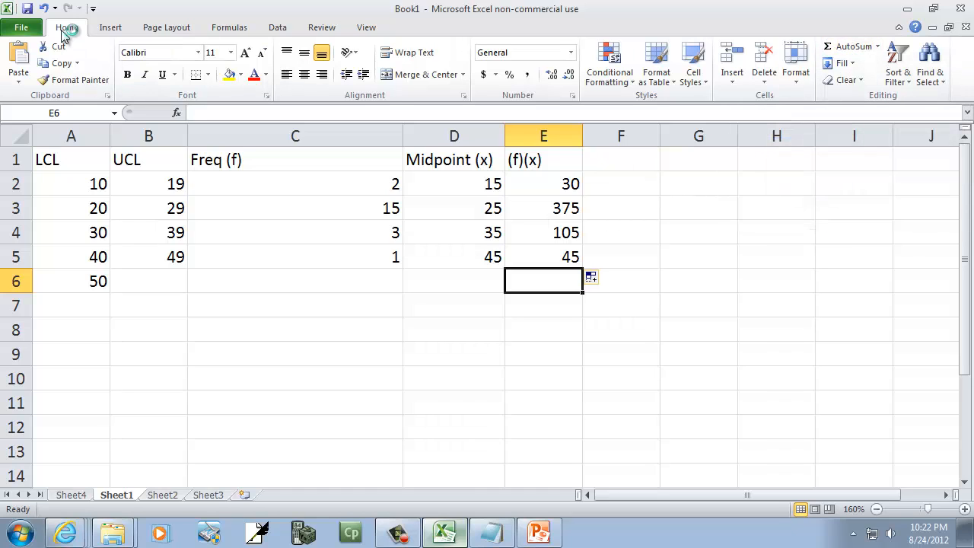
pyautogui.click(852, 47)
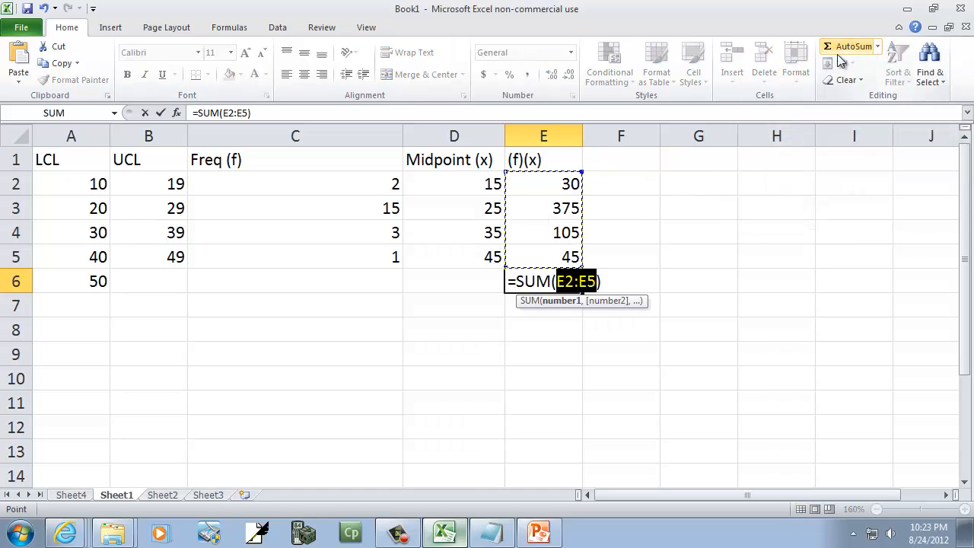
pyautogui.click(161, 114)
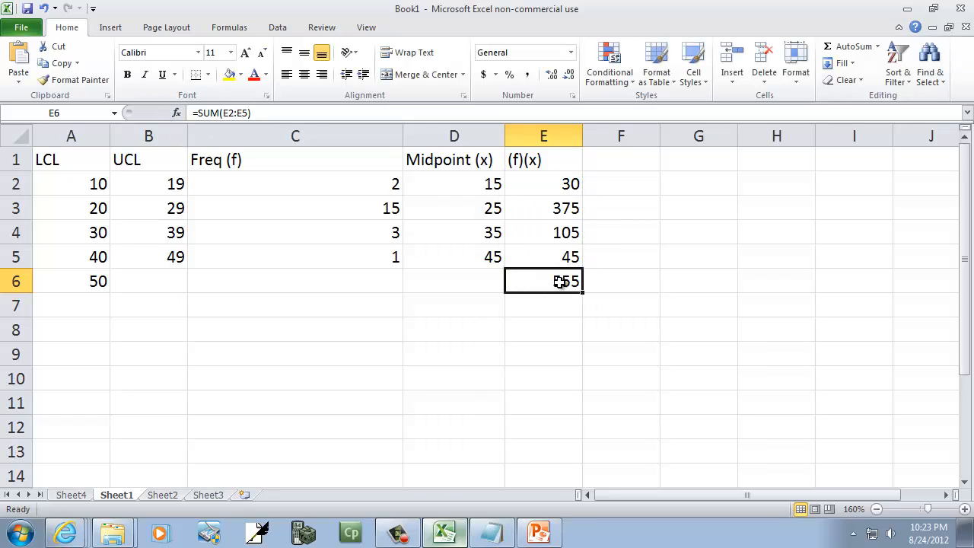
# Check the denominator of the mean formula in PowerPoint and, in Excel, total the frequencies in C6 with =SUM(C2:C5).
pyautogui.click(363, 278)
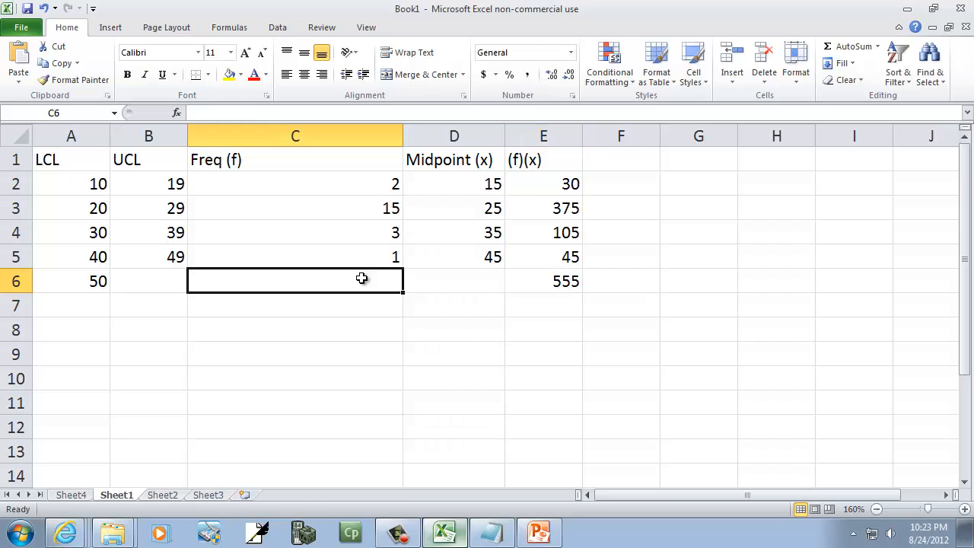
pyautogui.hotkey('alt', 'Tab')
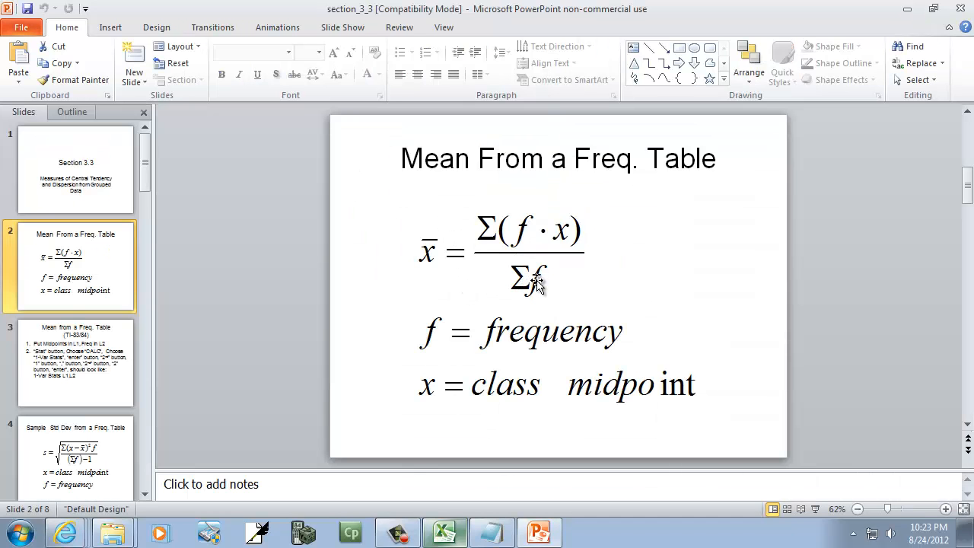
pyautogui.hotkey('alt', 'Tab')
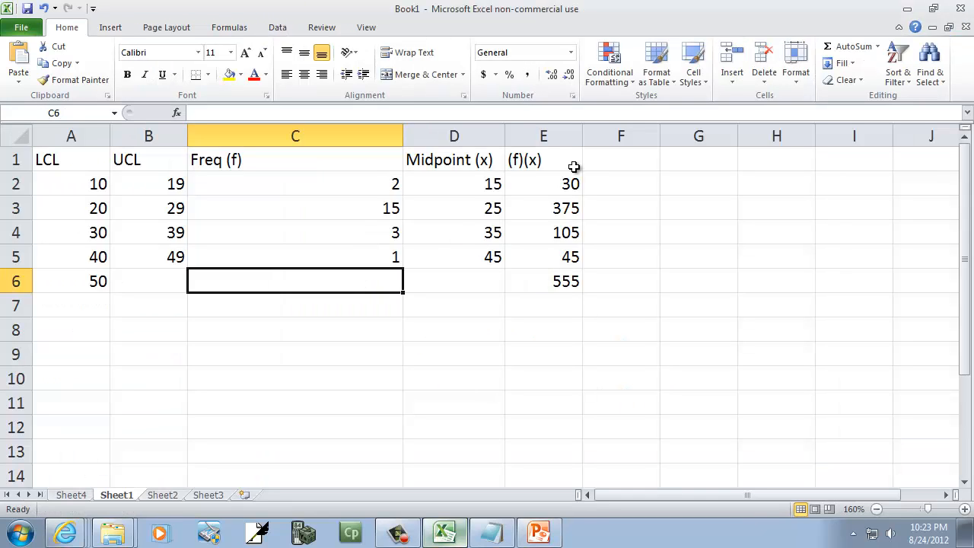
pyautogui.click(837, 45)
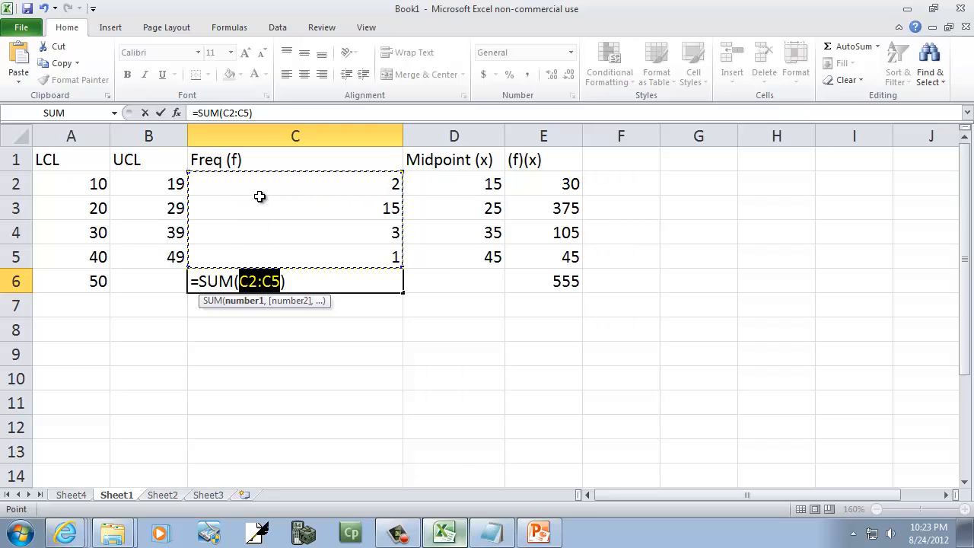
pyautogui.click(160, 113)
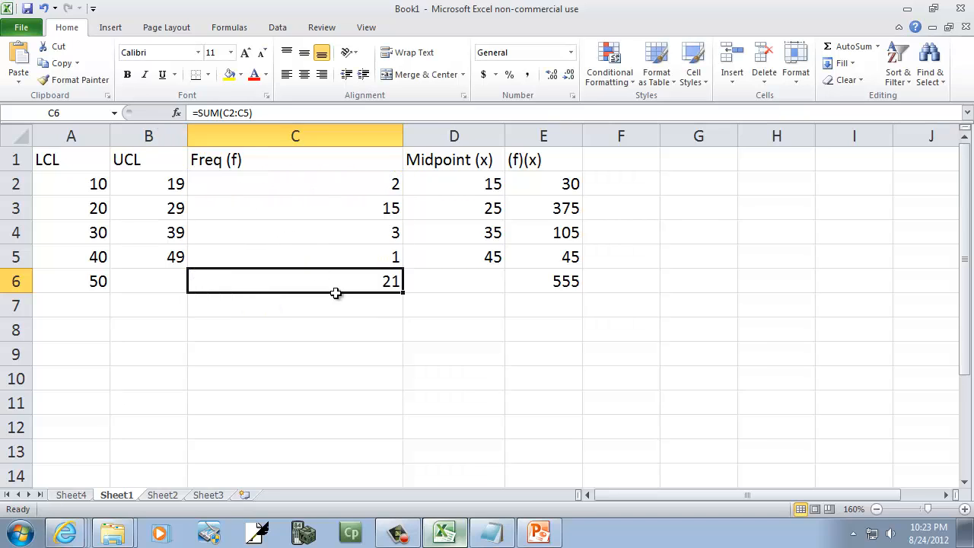
# Label cell A9 with "Mean =".
pyautogui.click(91, 354)
pyautogui.write('Mean')
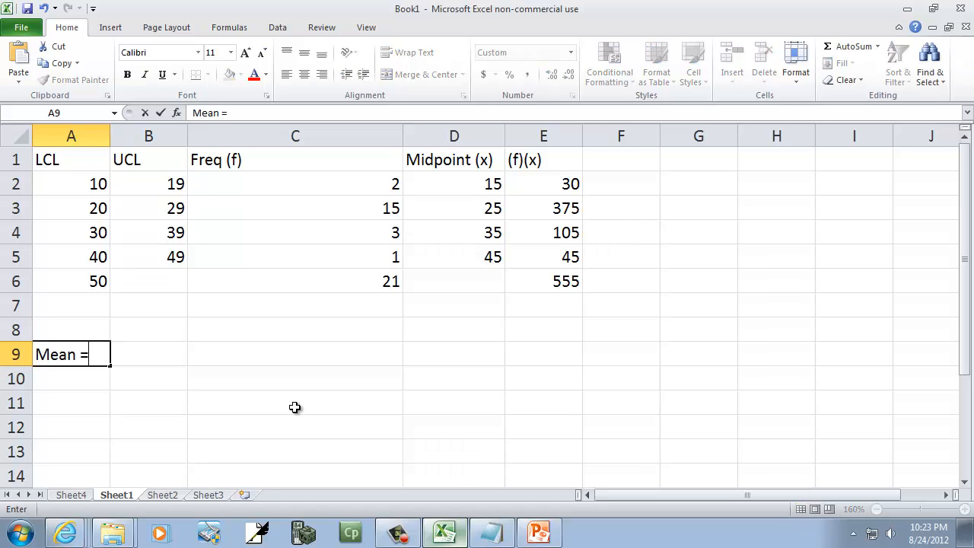
pyautogui.write(' =')
pyautogui.press('Tab')
# Calculate the mean in B9 with =E6/C6 and compare the calculation with the formula on the PowerPoint slide.
pyautogui.write('=')
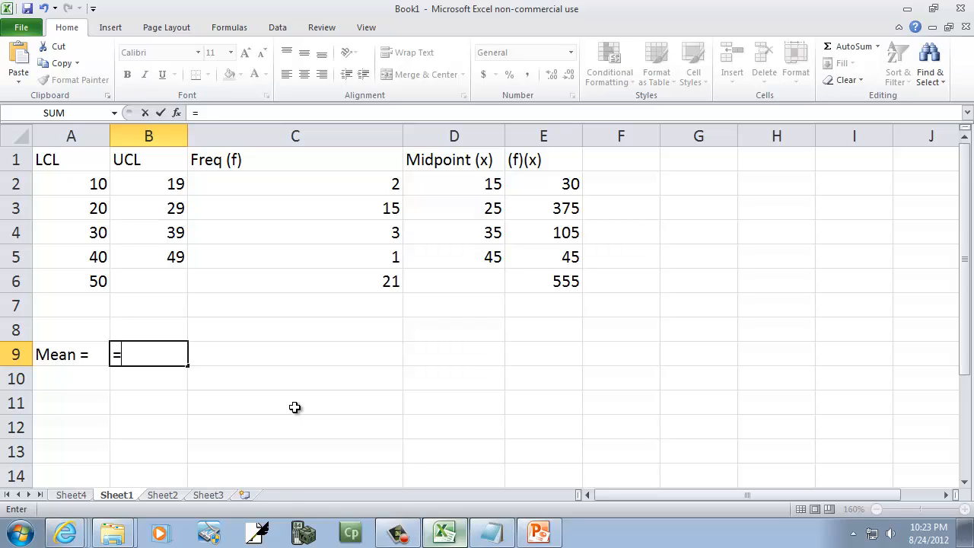
pyautogui.write('E6/')
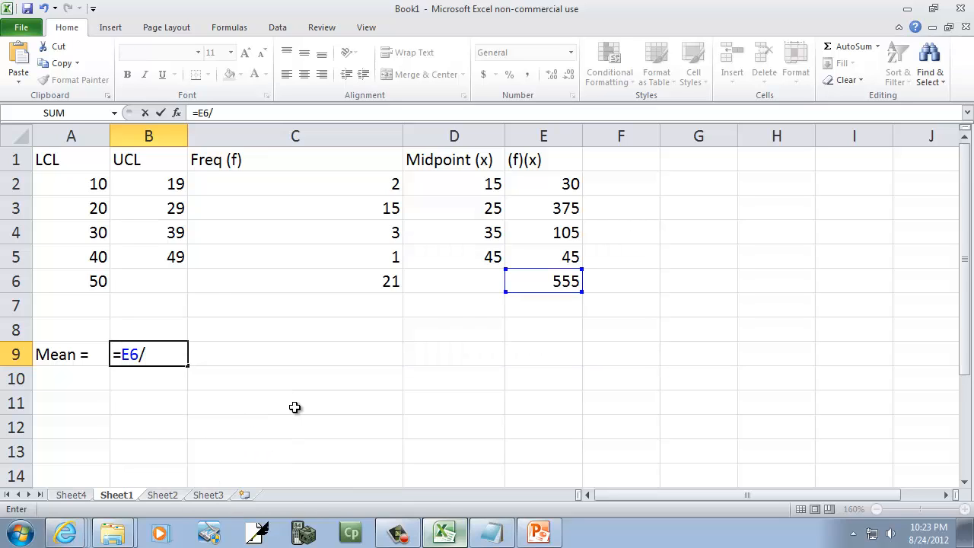
pyautogui.write('E')
pyautogui.press('BackSpace')
pyautogui.write('C6')
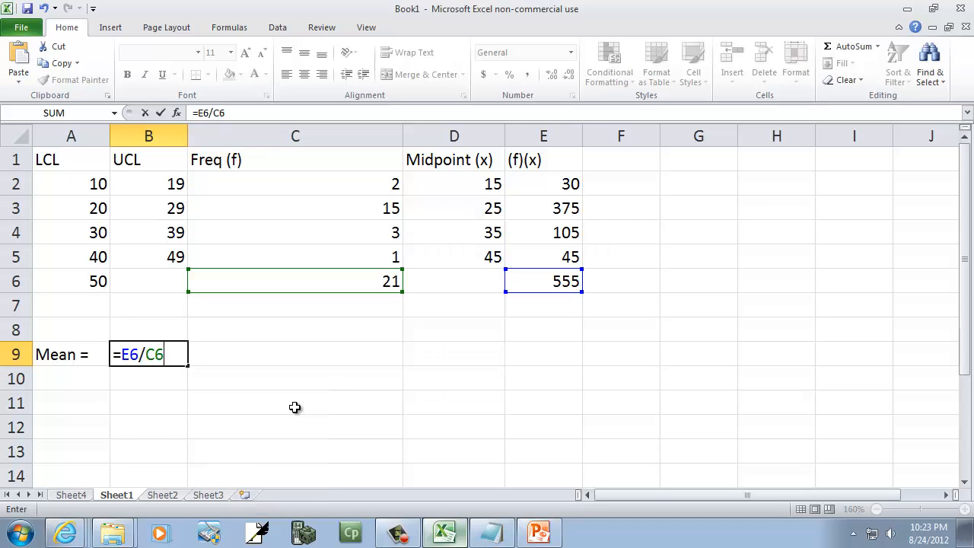
pyautogui.press('Return')
pyautogui.hotkey('alt', 'Tab')
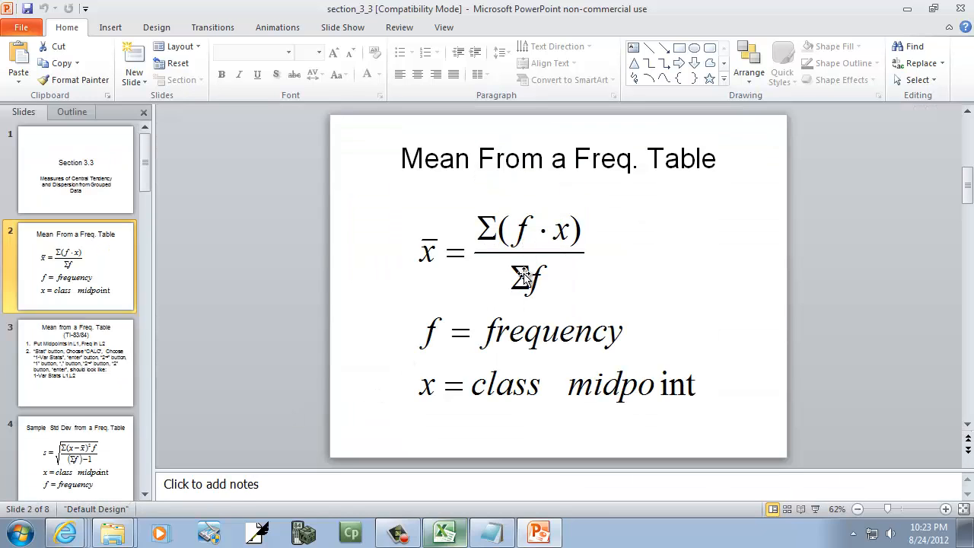
pyautogui.hotkey('alt', 'Tab')
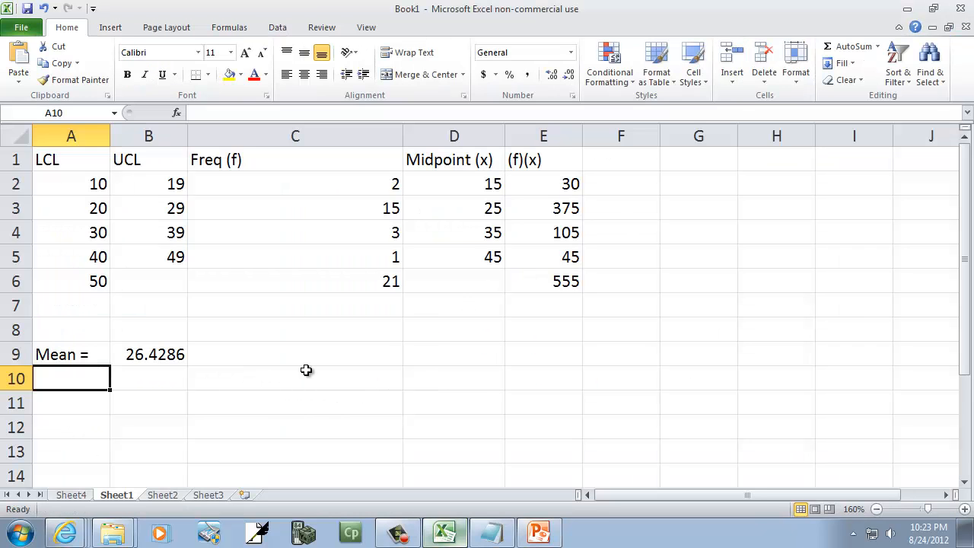
# Change the label in A9 to "Mean (xbar) =" and fit column A's width to its contents.
pyautogui.click(86, 355)
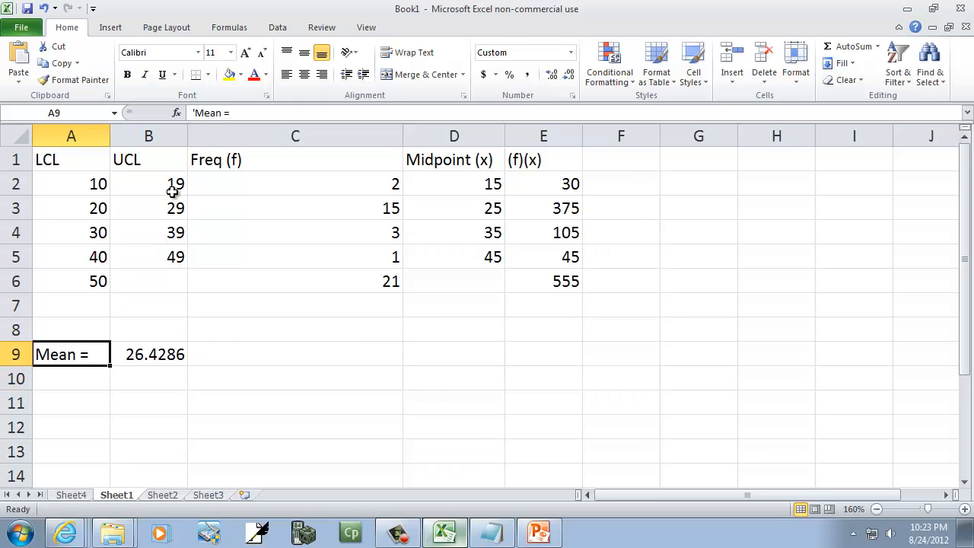
pyautogui.click(223, 113)
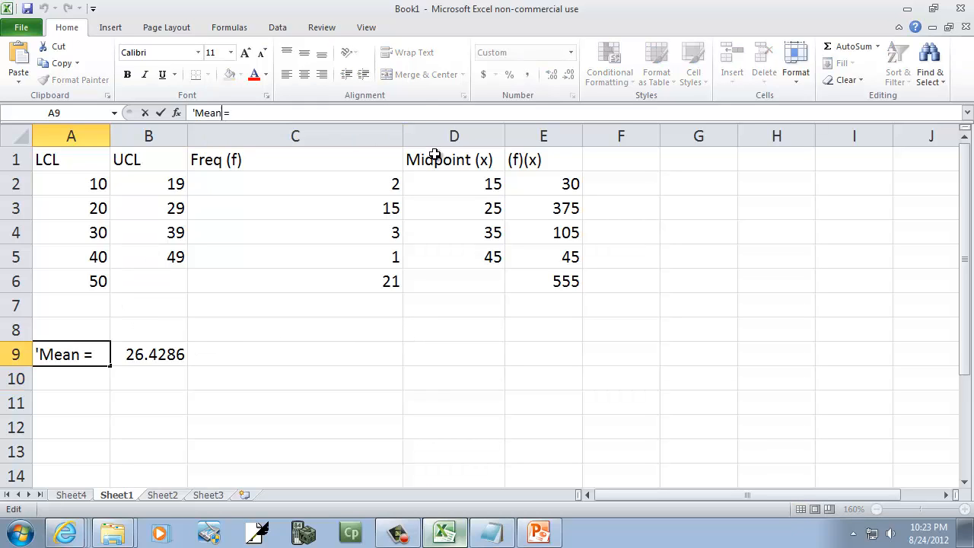
pyautogui.write('(xbar)')
pyautogui.press('Return')
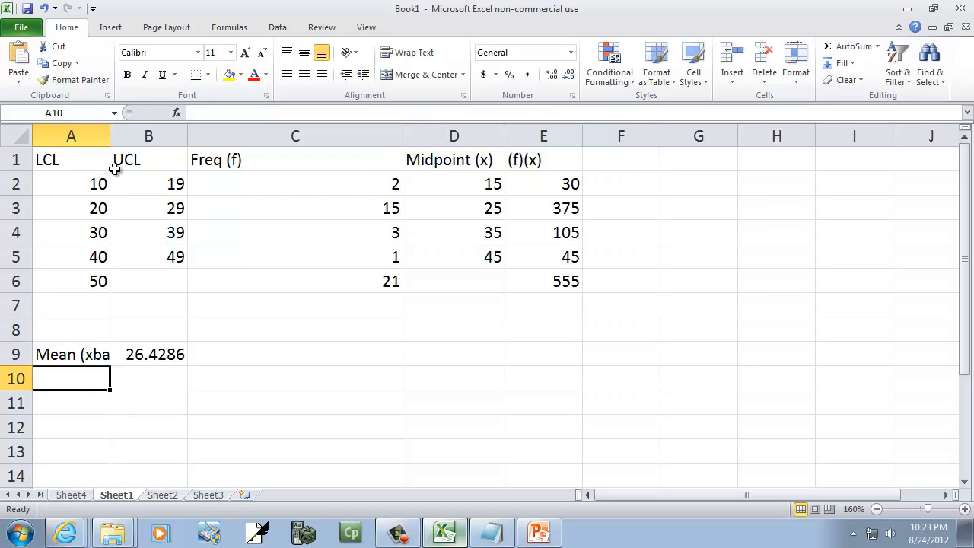
pyautogui.doubleClick(110, 136)
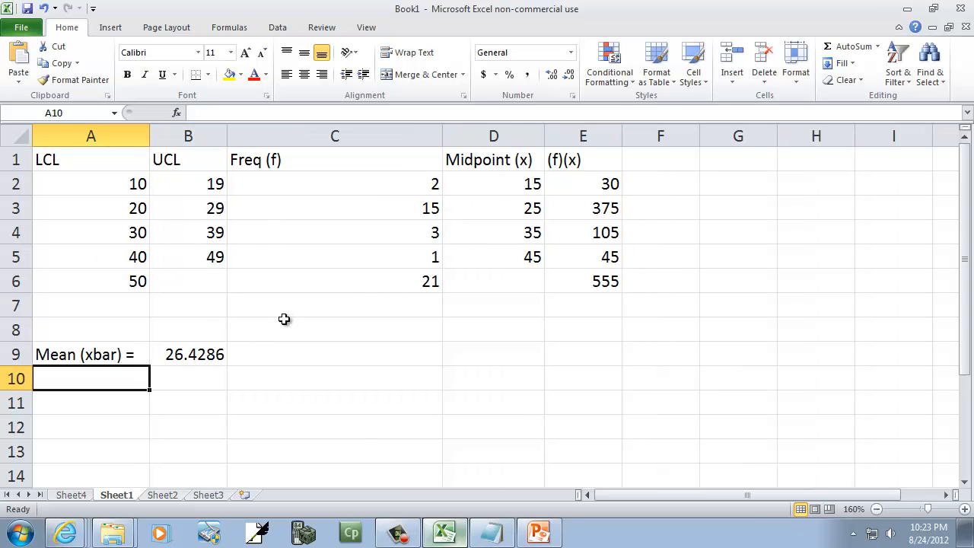
# Examine the sample standard deviation formula on slide 4 in PowerPoint and return to the Excel worksheet.
pyautogui.hotkey('alt', 'Tab')
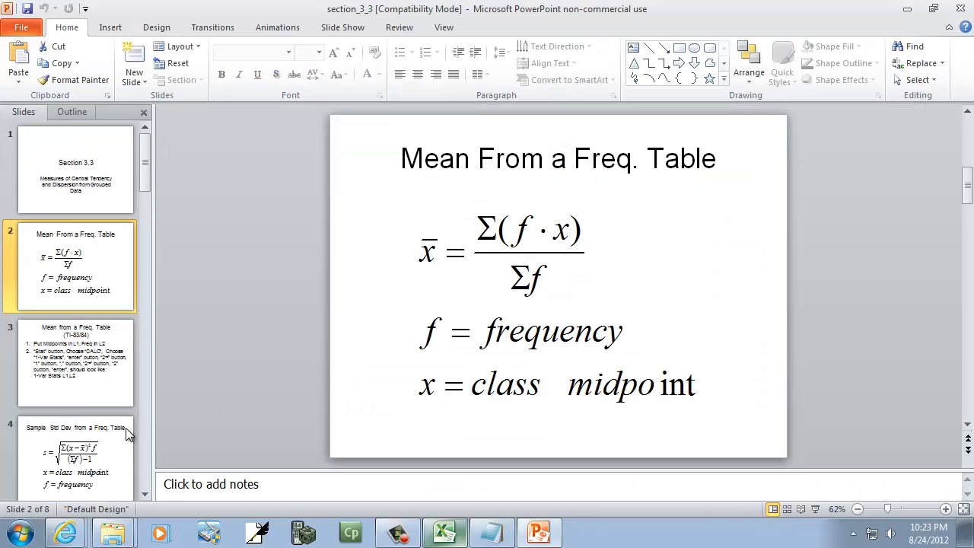
pyautogui.click(126, 433)
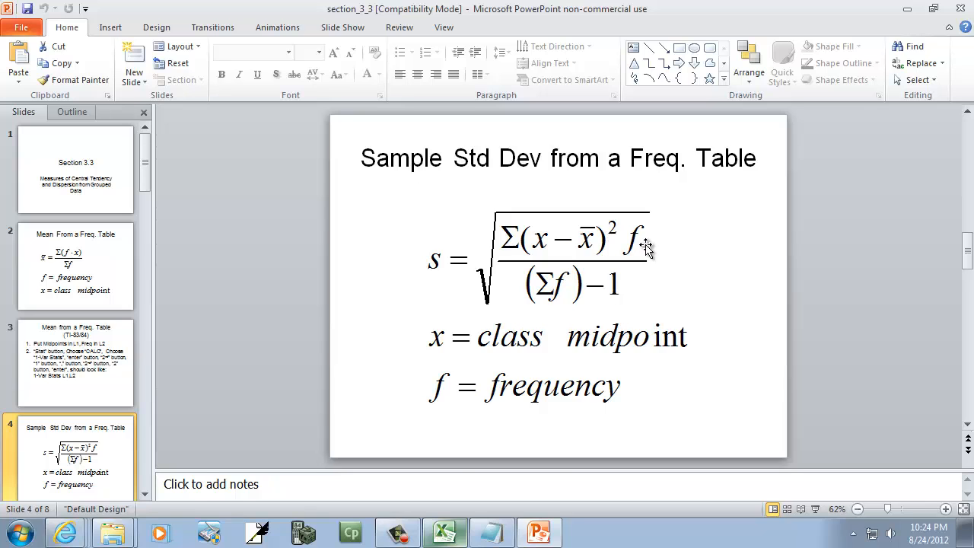
pyautogui.hotkey('alt', 'Tab')
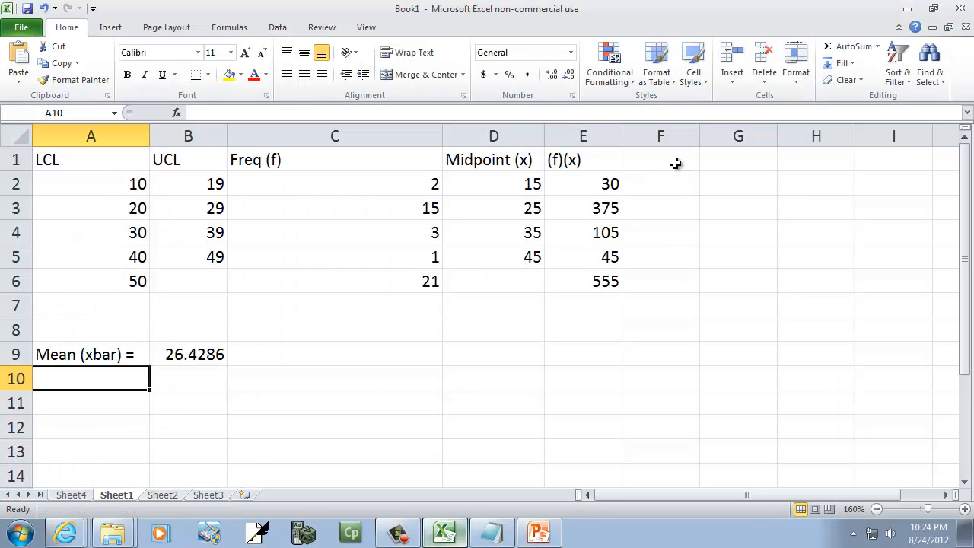
# Head column F with (x-xbar)^2*f in F1 and widen the column to fit the heading.
pyautogui.click(675, 163)
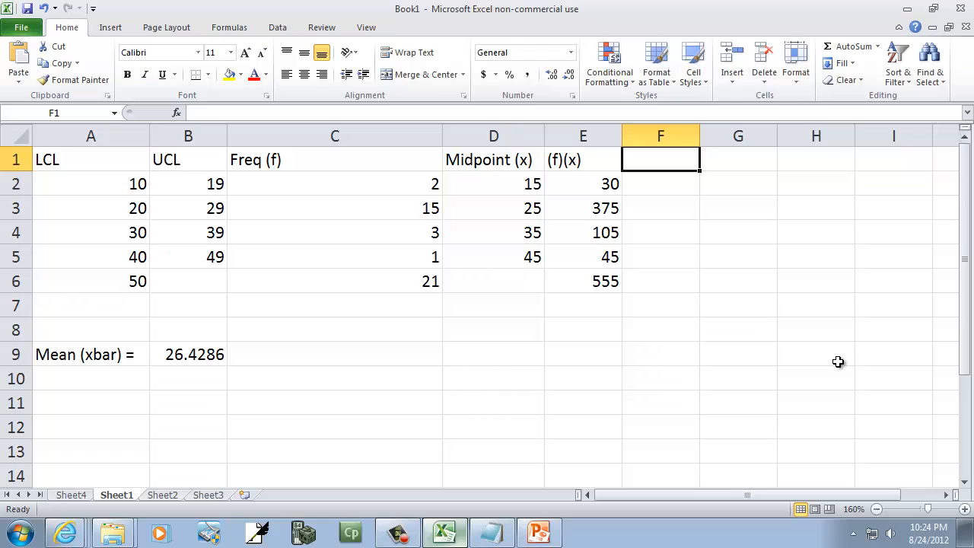
pyautogui.write('(x')
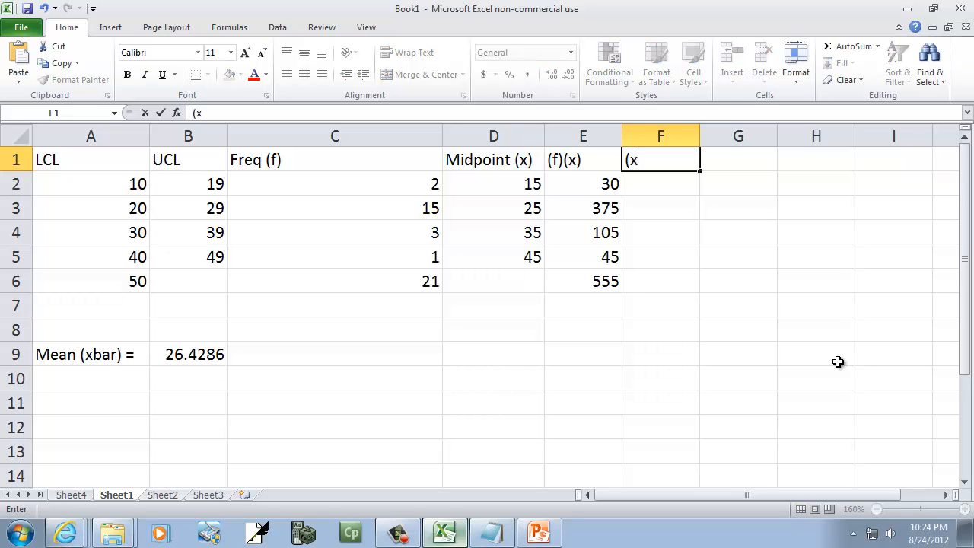
pyautogui.write('-xbar)^2*f')
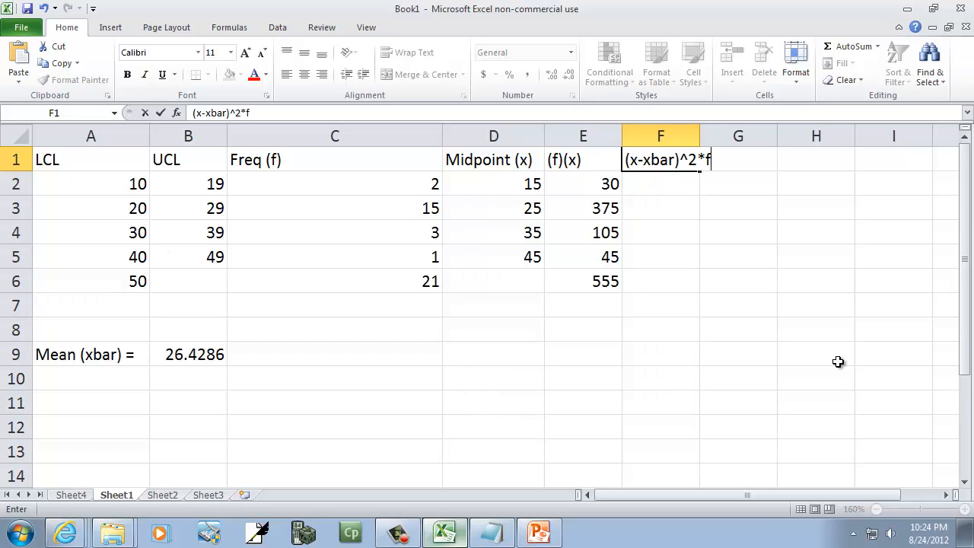
pyautogui.press('Return')
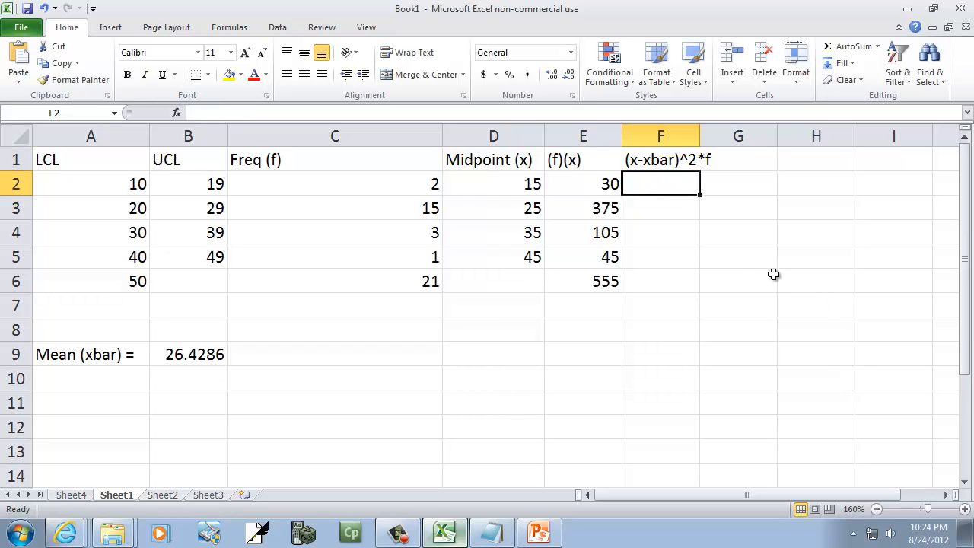
pyautogui.moveTo(700, 139); pyautogui.dragTo(721, 139)
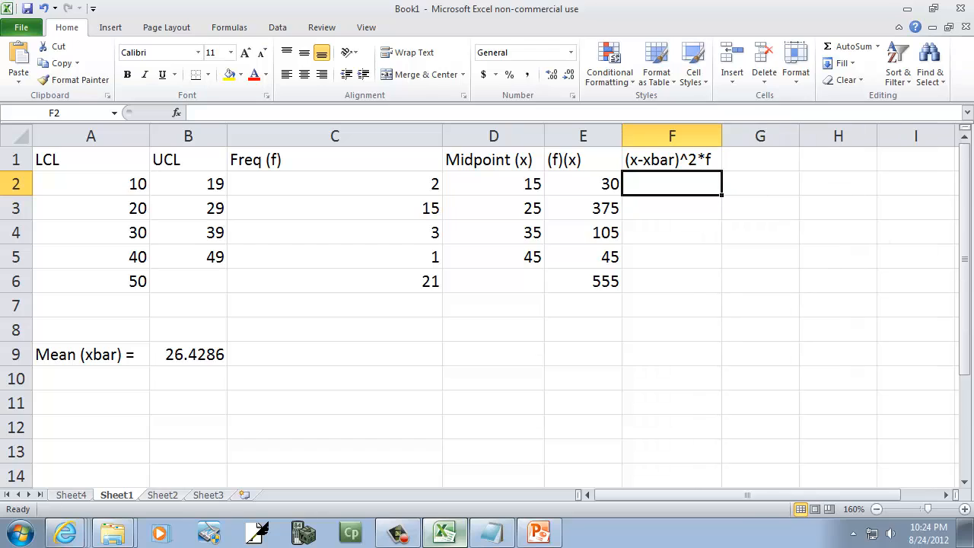
# Enter the formula =(D2-$B$9)^2*C2 in F2 and fill it down through F5.
pyautogui.write('=')
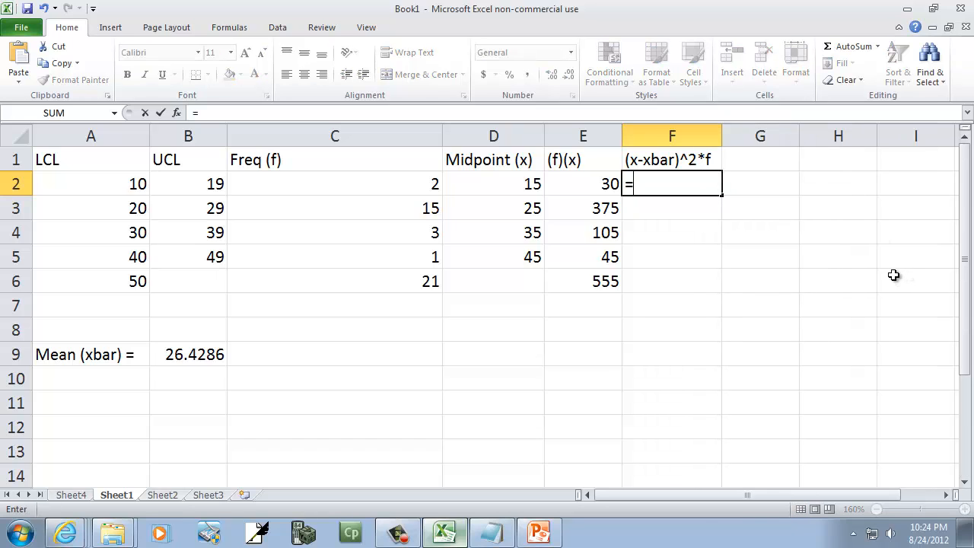
pyautogui.write('(D')
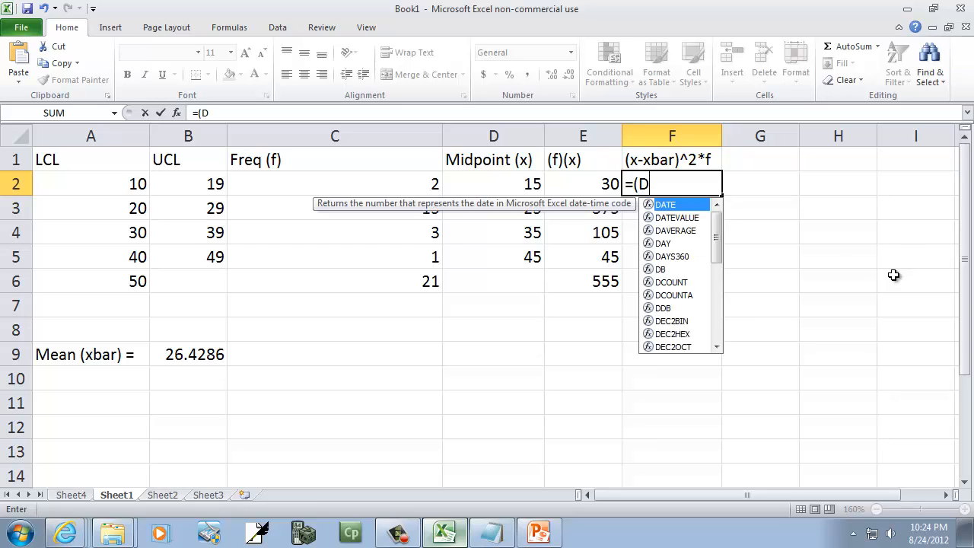
pyautogui.write('2-')
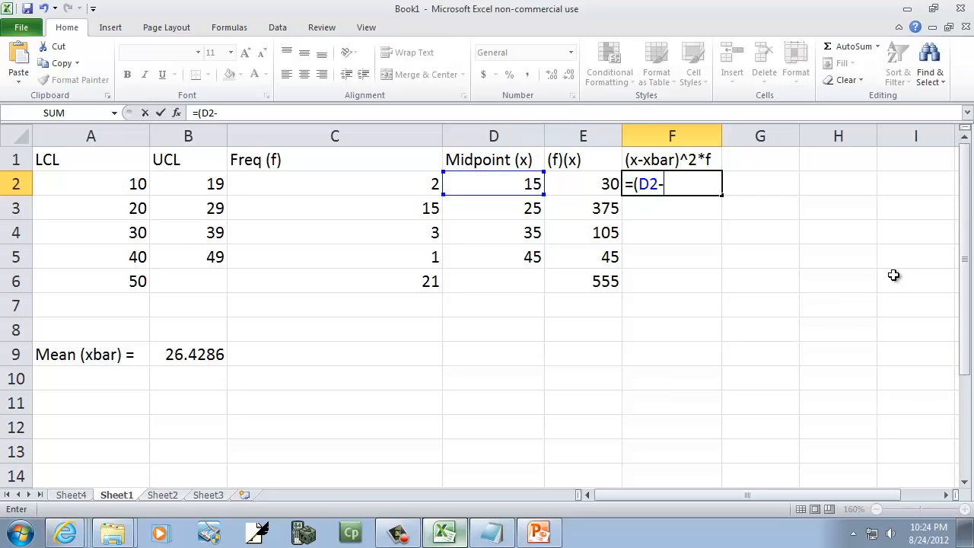
pyautogui.write('$B$9')
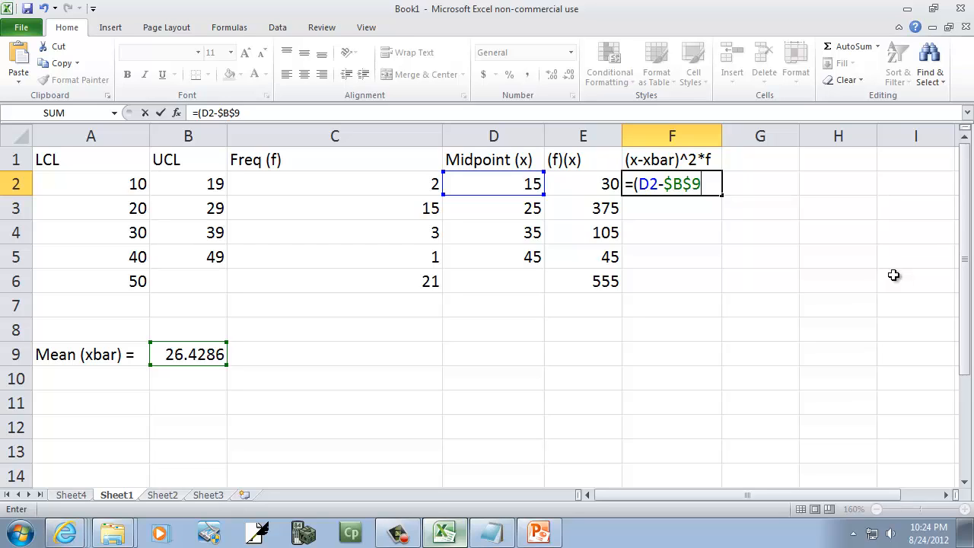
pyautogui.write(')^2*C2')
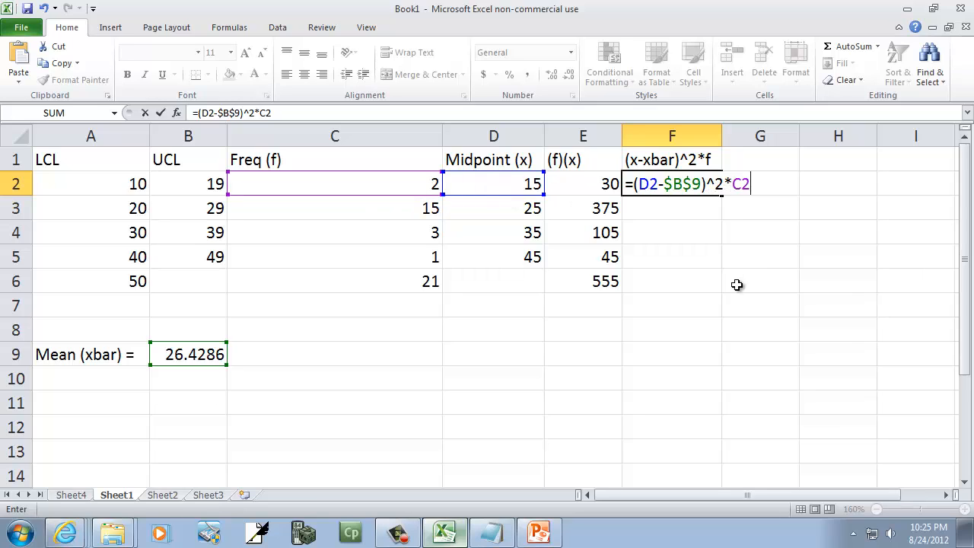
pyautogui.press('Return')
pyautogui.press('Up')
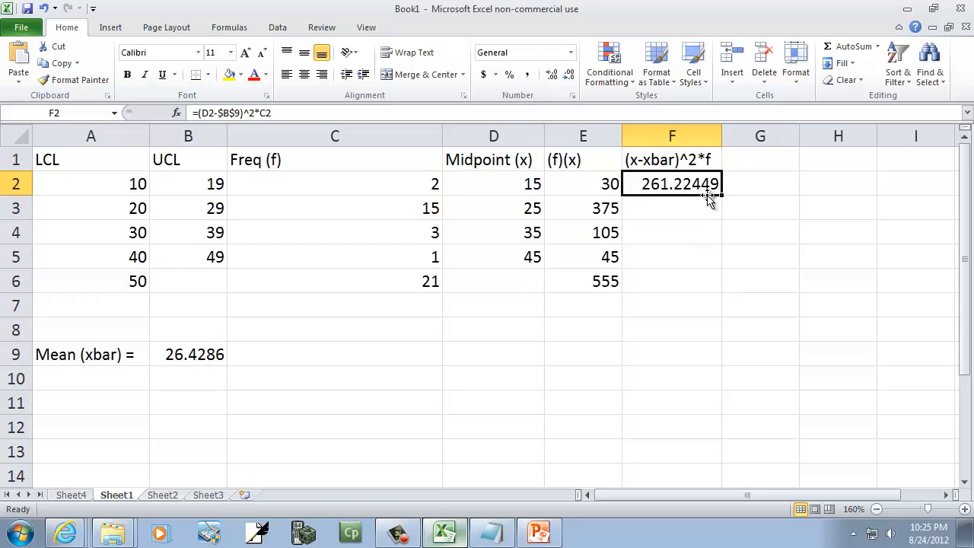
pyautogui.moveTo(722, 196); pyautogui.dragTo(722, 272)
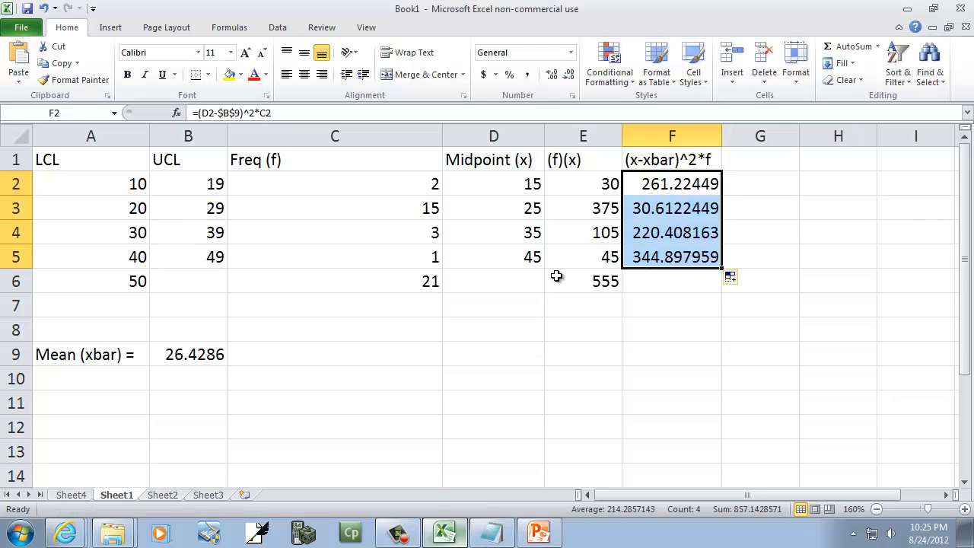
# Inspect the filled formulas in F3 through F5 to check their midpoint, mean and frequency references.
pyautogui.click(760, 214)
pyautogui.click(690, 207)
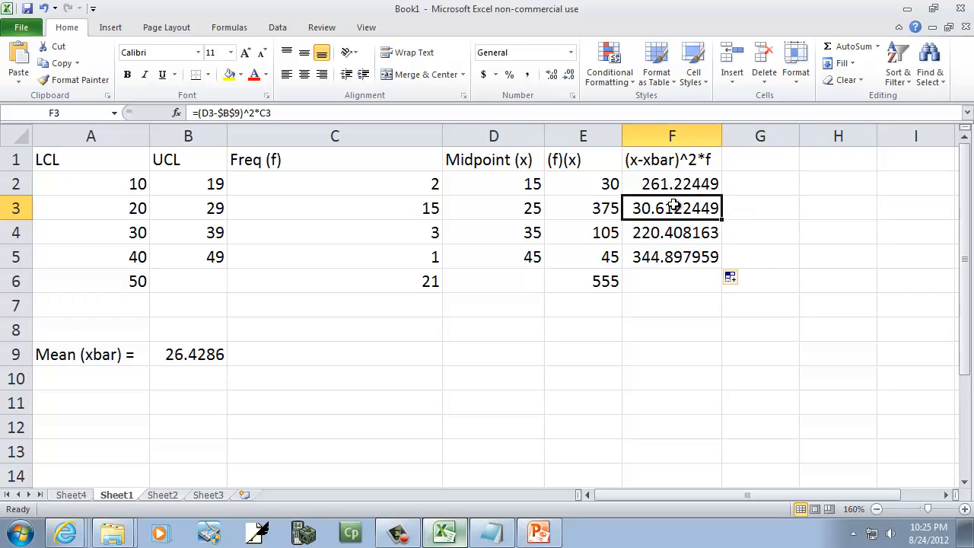
pyautogui.click(277, 113)
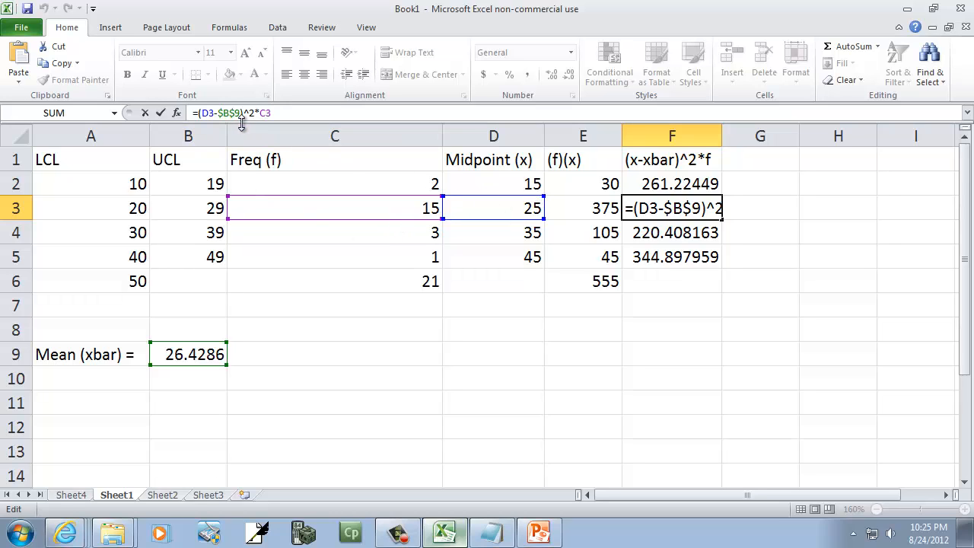
pyautogui.hotkey('ctrl', 'Return')
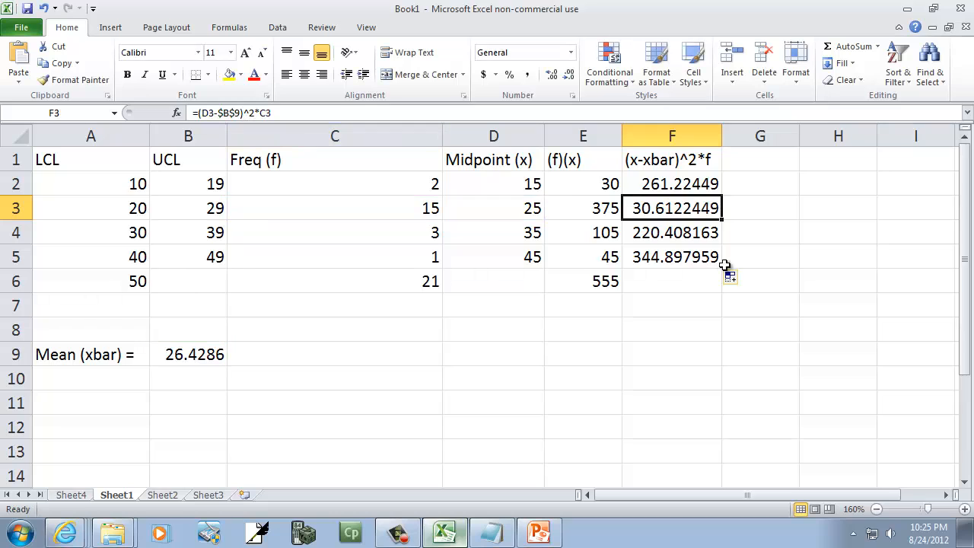
pyautogui.click(696, 235)
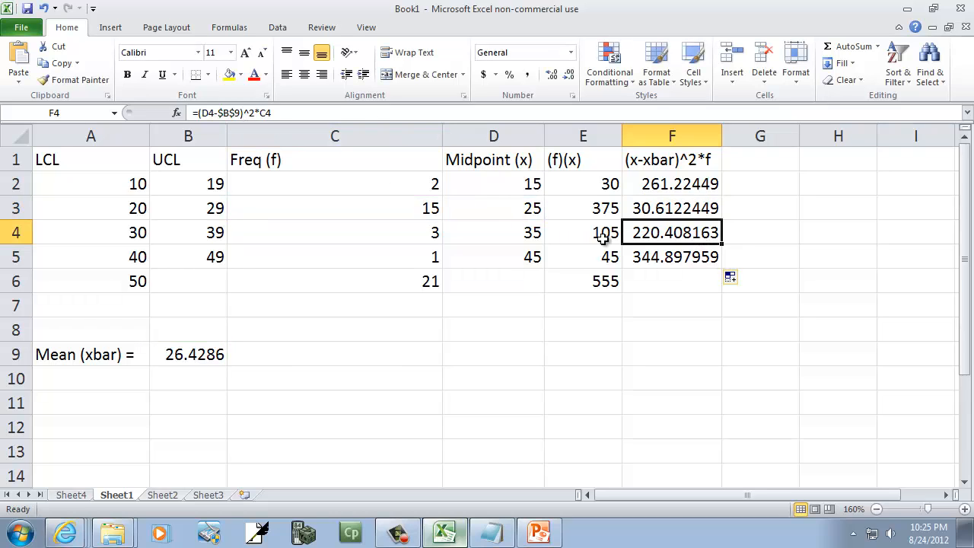
pyautogui.click(631, 259)
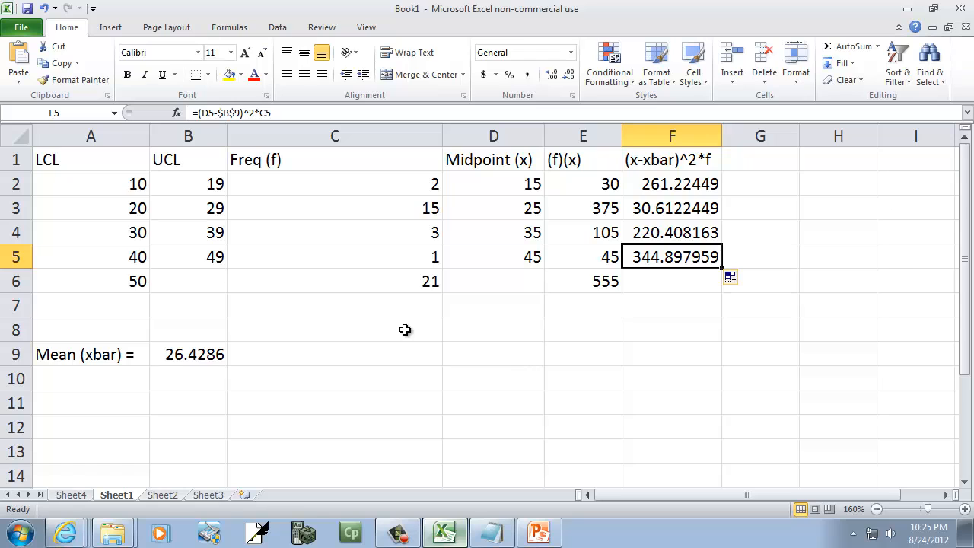
# Check the numerator of the standard deviation formula in PowerPoint, then total F2:F5 in Excel cell F6 with AutoSum.
pyautogui.hotkey('alt', 'Tab')
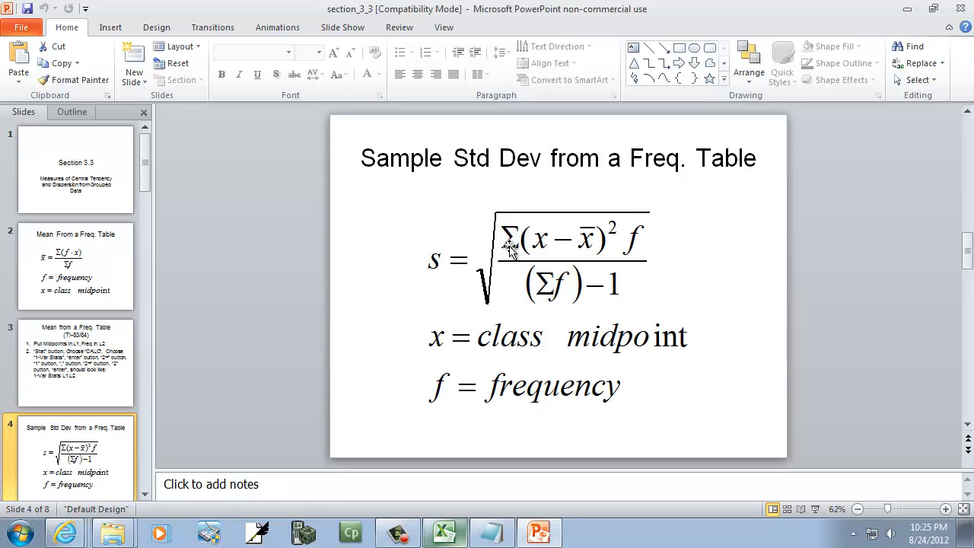
pyautogui.hotkey('alt', 'Tab')
pyautogui.click(669, 279)
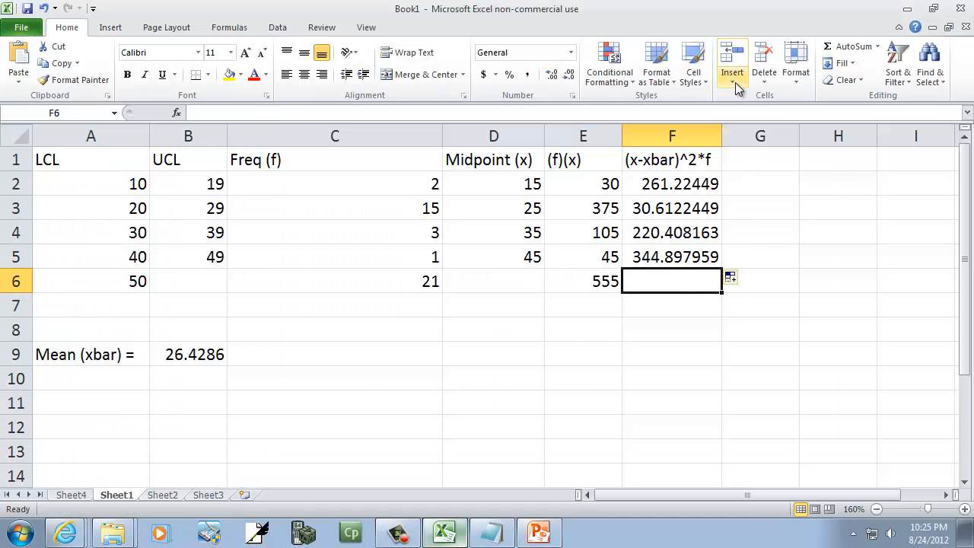
pyautogui.click(847, 48)
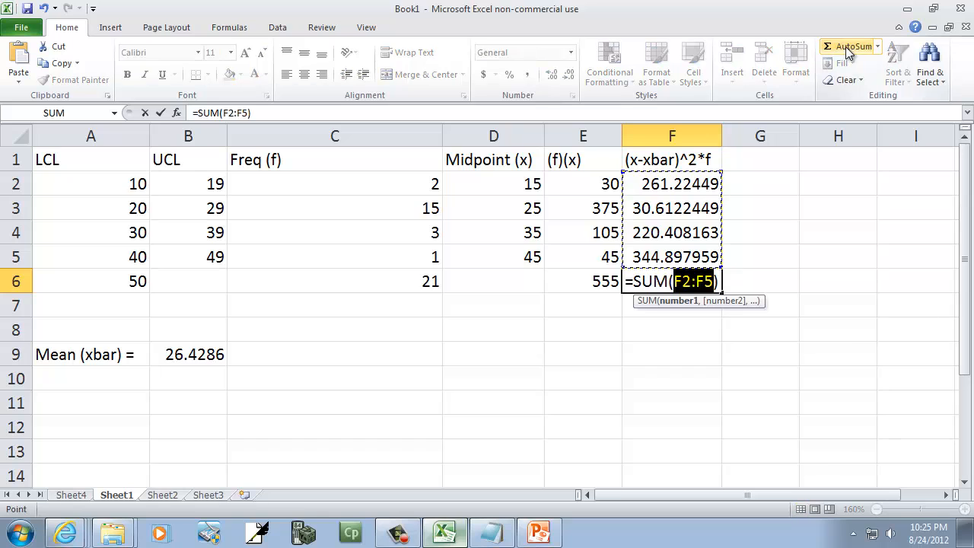
pyautogui.click(161, 113)
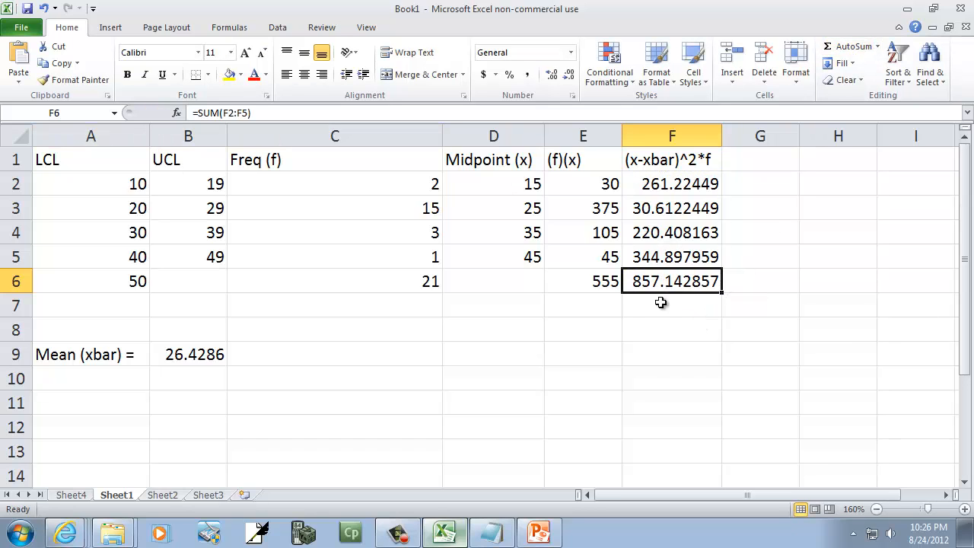
# Compare the denominator of the sample standard deviation formula in PowerPoint with the frequency total in Excel cell C6.
pyautogui.hotkey('alt', 'Tab')
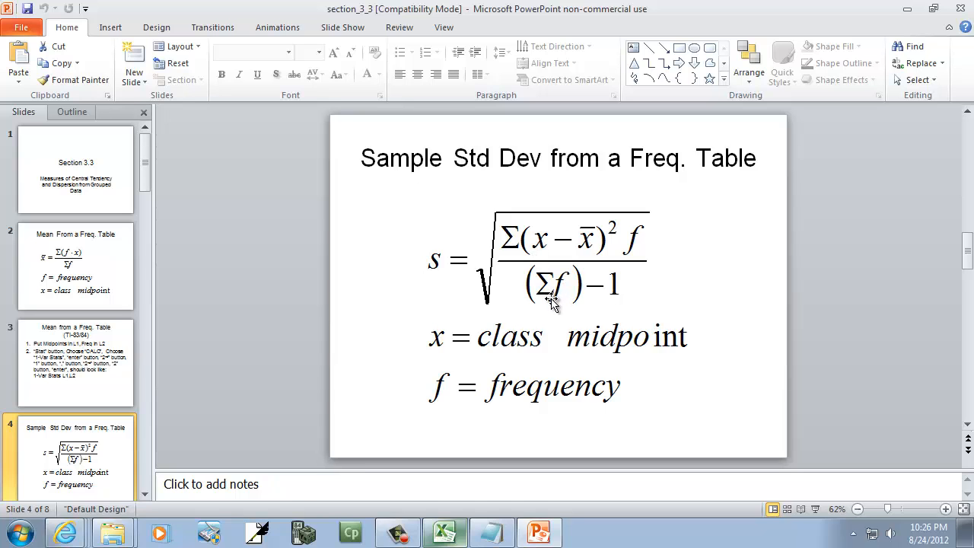
pyautogui.hotkey('alt', 'Tab')
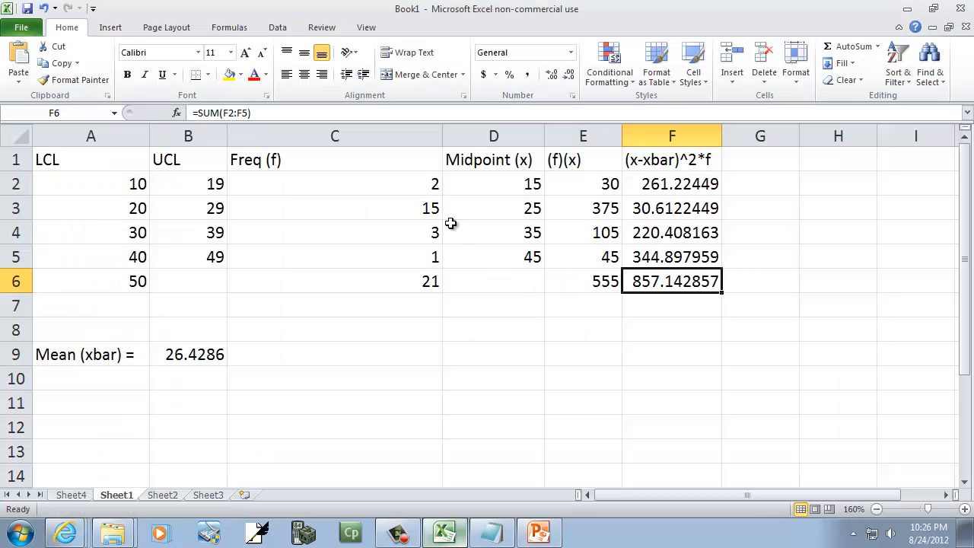
pyautogui.click(428, 285)
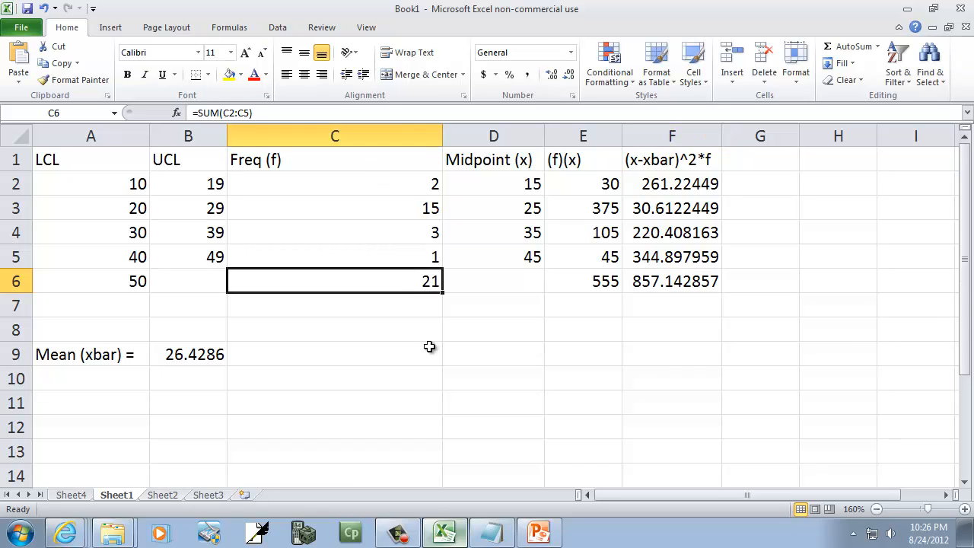
pyautogui.hotkey('alt', 'Tab')
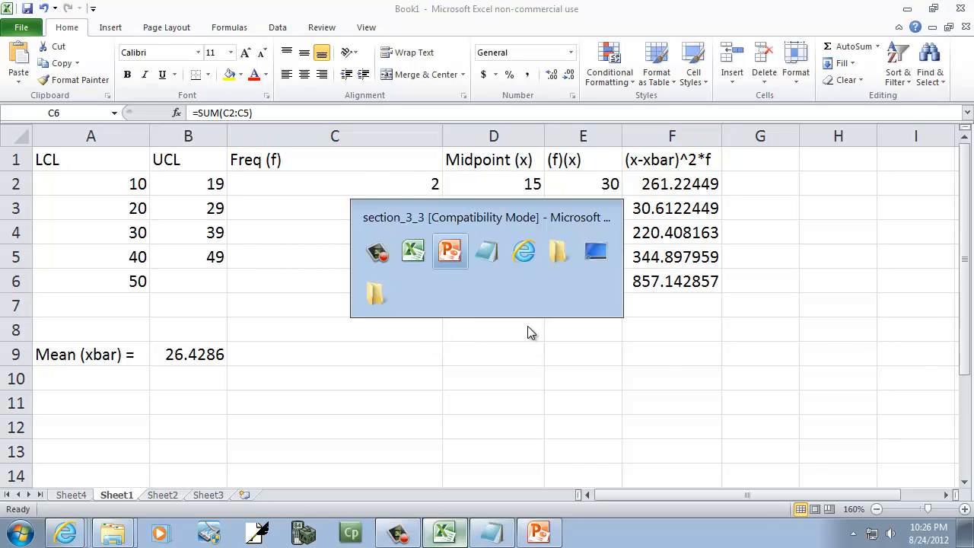